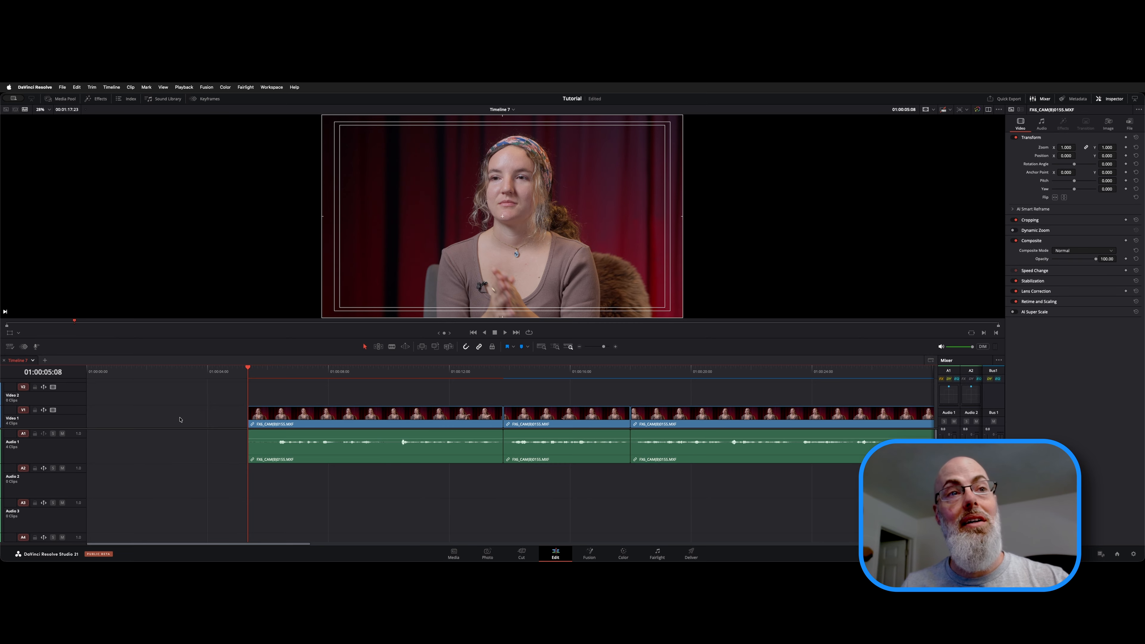
Step: Try deleting the empty gap before the first clip on the Video 1 track
left_click(179, 419)
key("Delete")
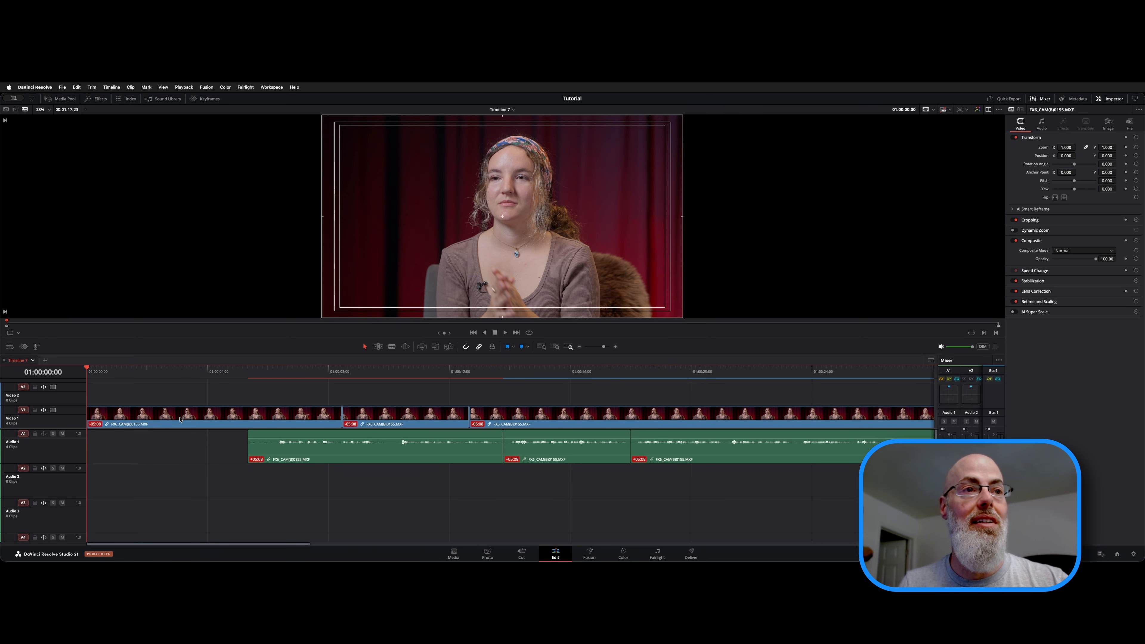
key("super+z")
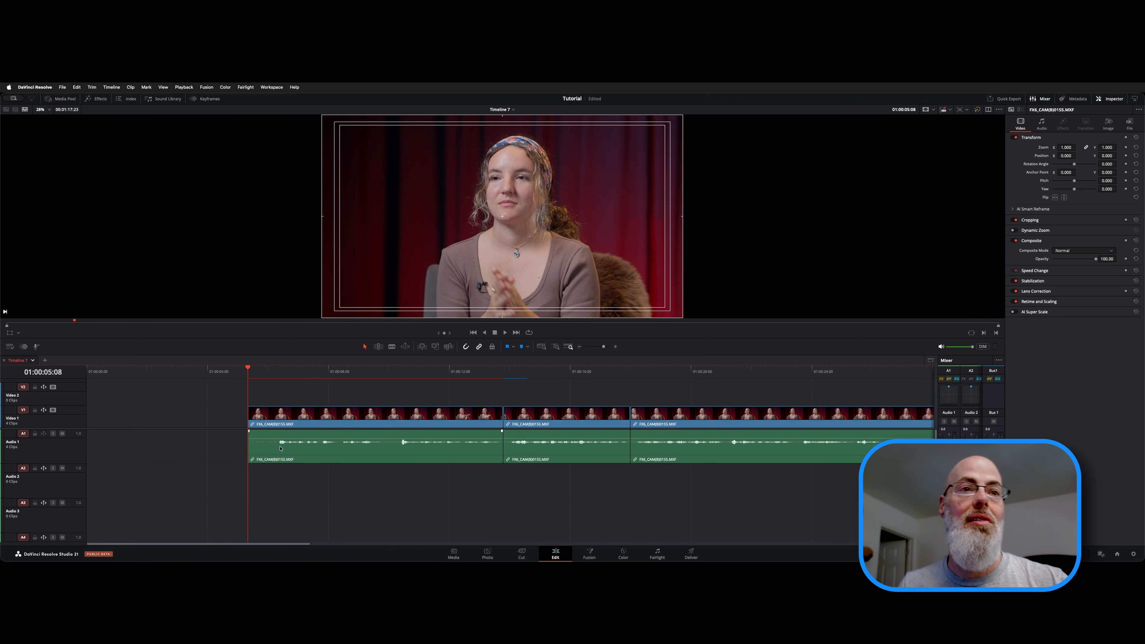
Step: Try removing the opening gaps on Video 1 and Audio 1 separately
left_click(228, 421)
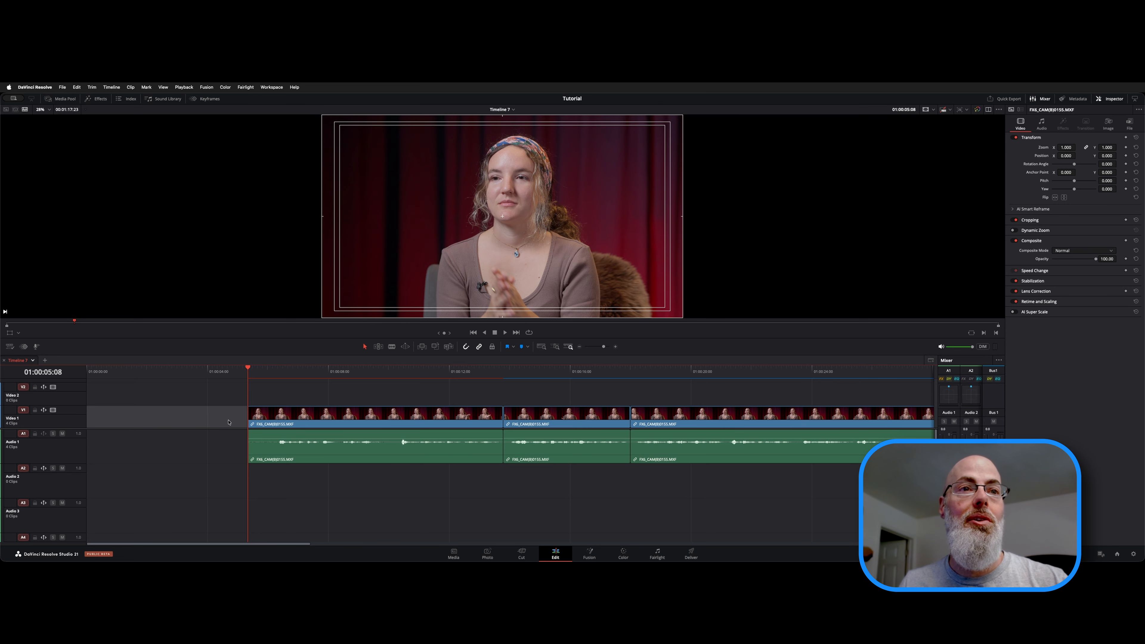
key("Delete")
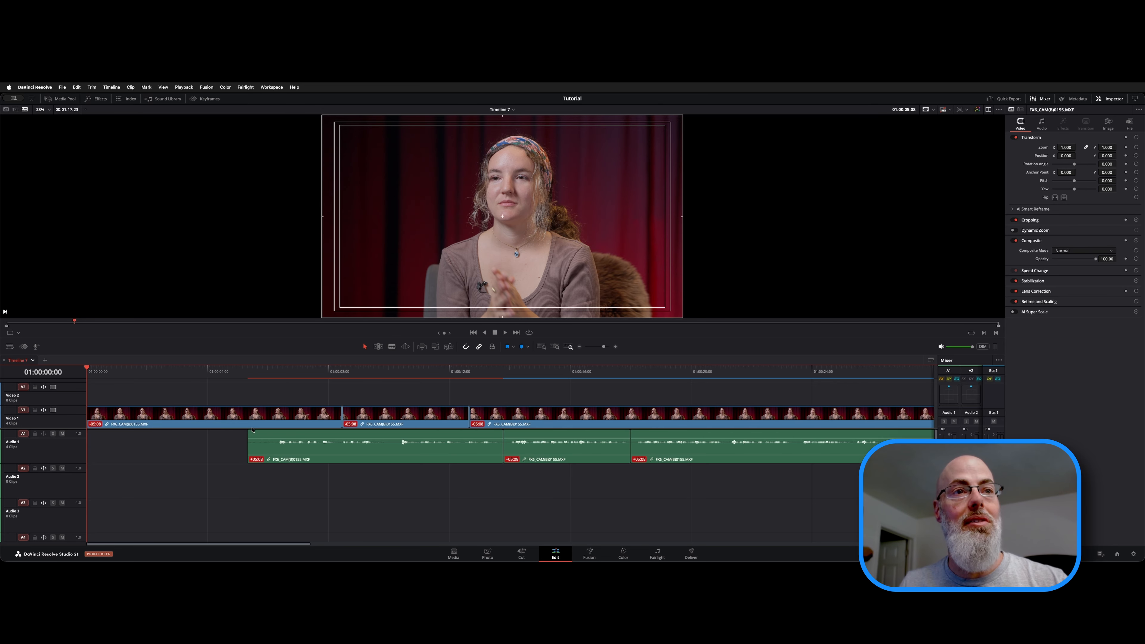
left_click(228, 455)
key("Delete")
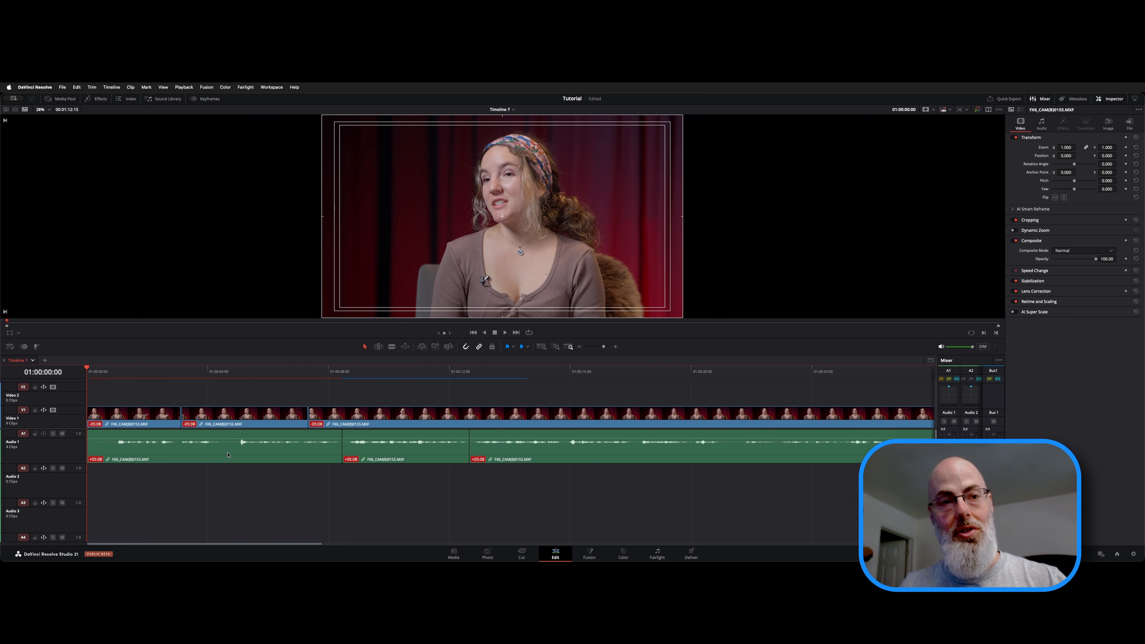
Step: Undo the gap deletions, the removal of the opening section and the cut that split it from the first clip
key("super+z")
key("super+z")
key("super+z")
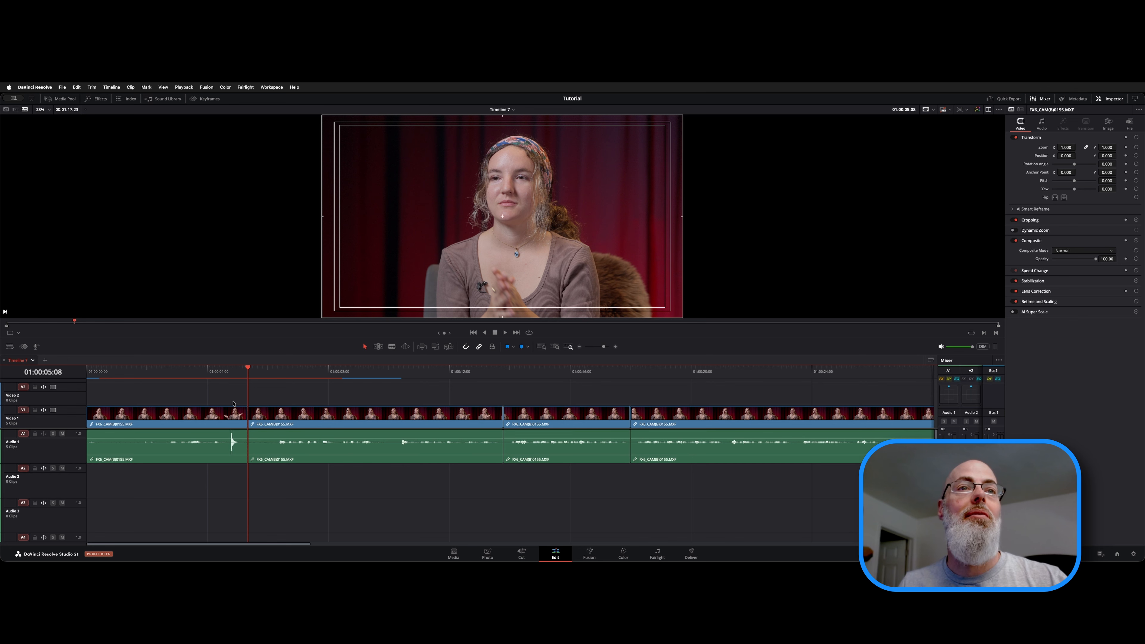
key("super+z")
key("super+z")
key("super+z")
Step: Switch to Trim Edit Mode and place the playhead at 01:00:00:21 in the first clip
left_click(169, 371)
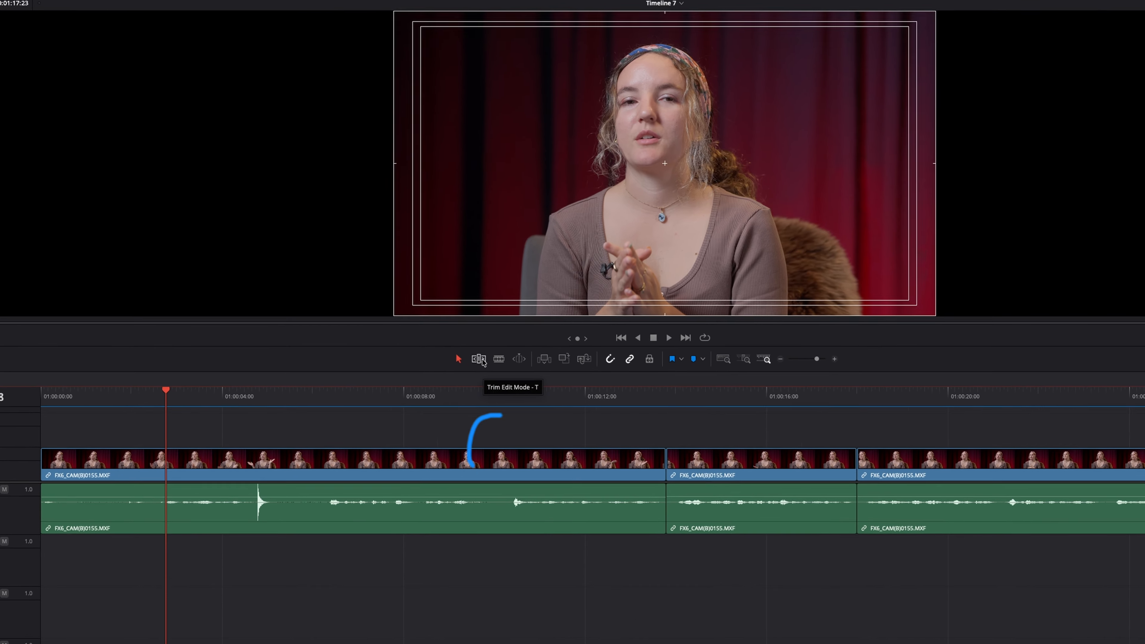
left_click(482, 359)
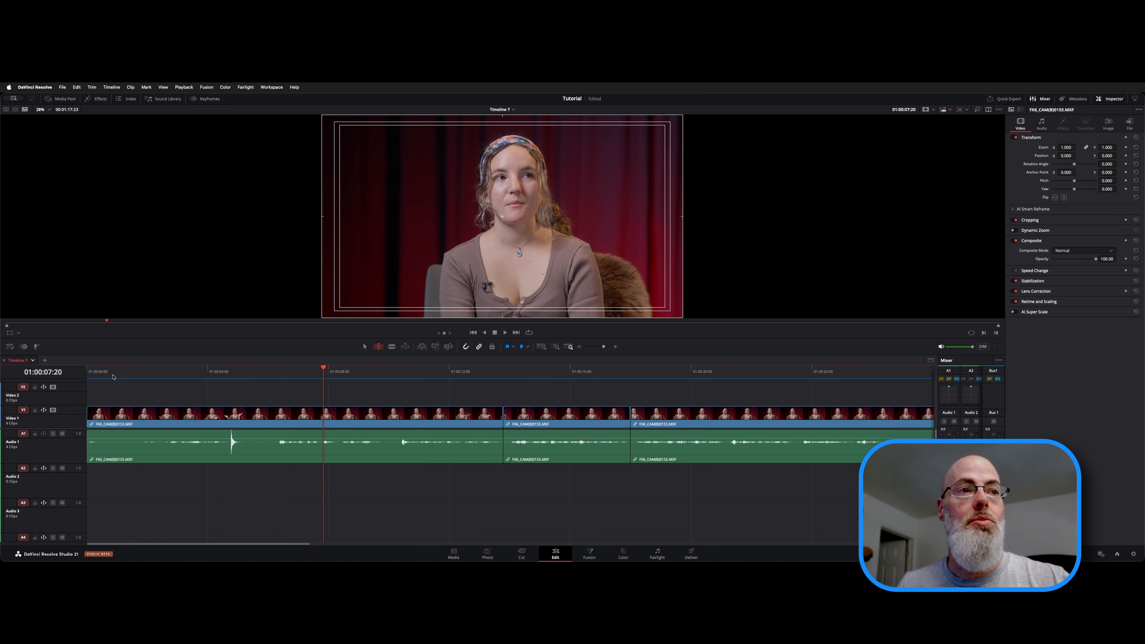
left_click(113, 377)
Step: Examine which commands are assigned to the 1, 2 and 3 keys in Keyboard Customization
key("alt+super+k")
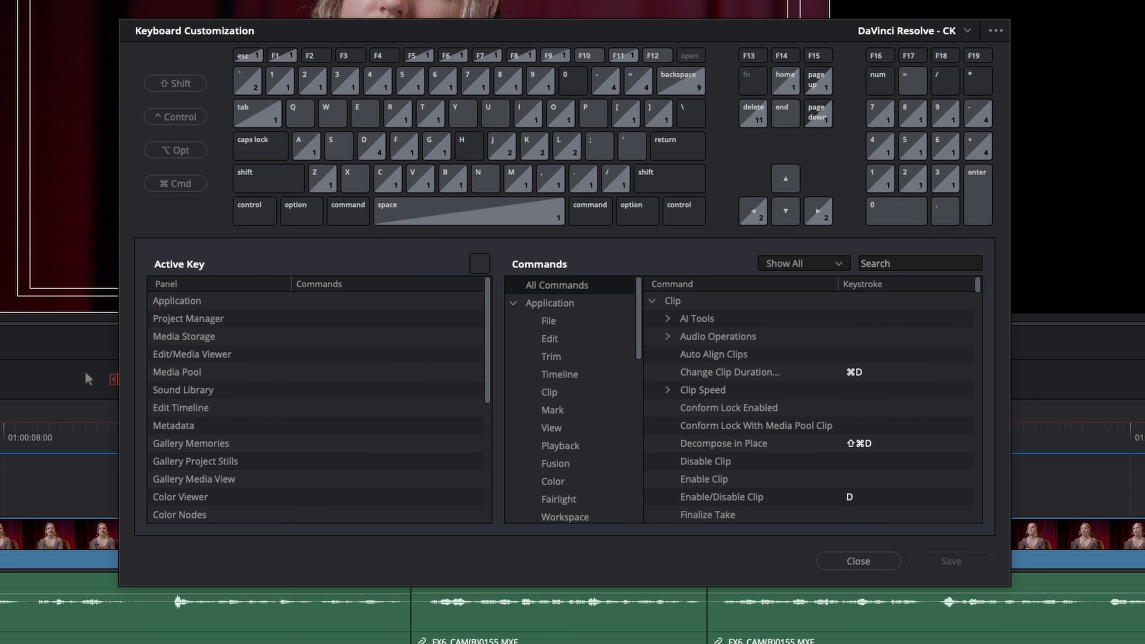
left_click(272, 81)
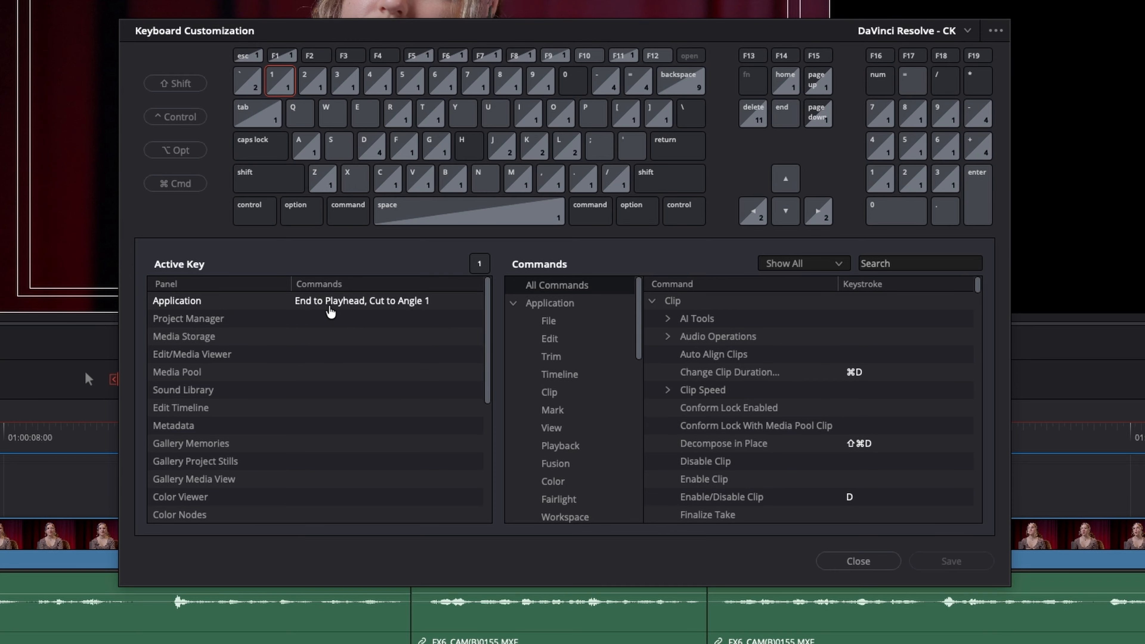
left_click(312, 81)
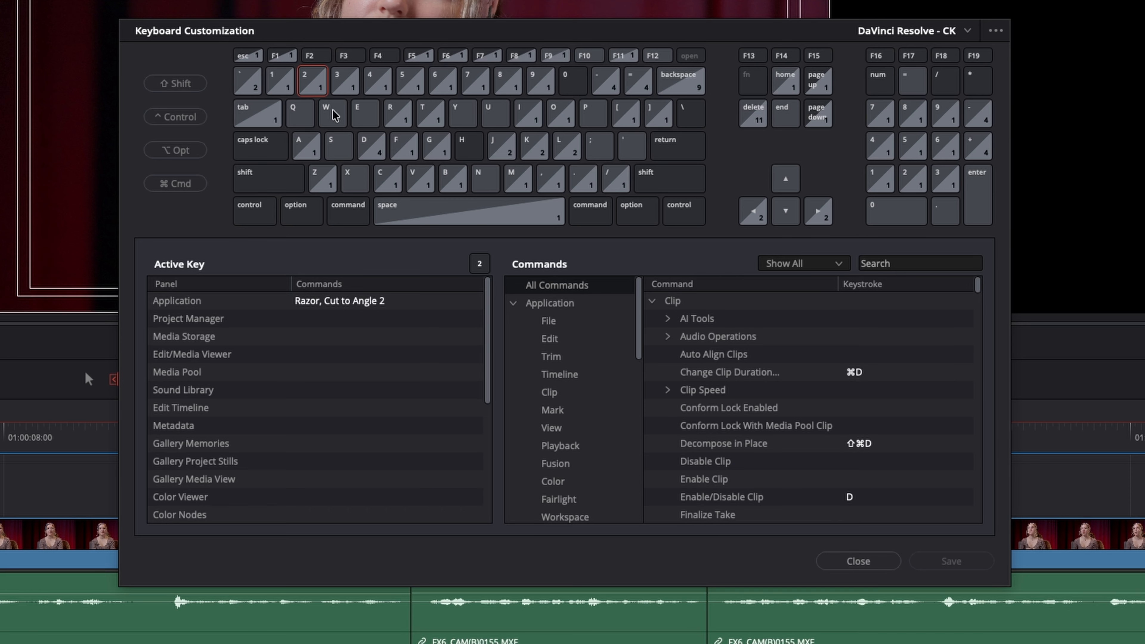
left_click(335, 71)
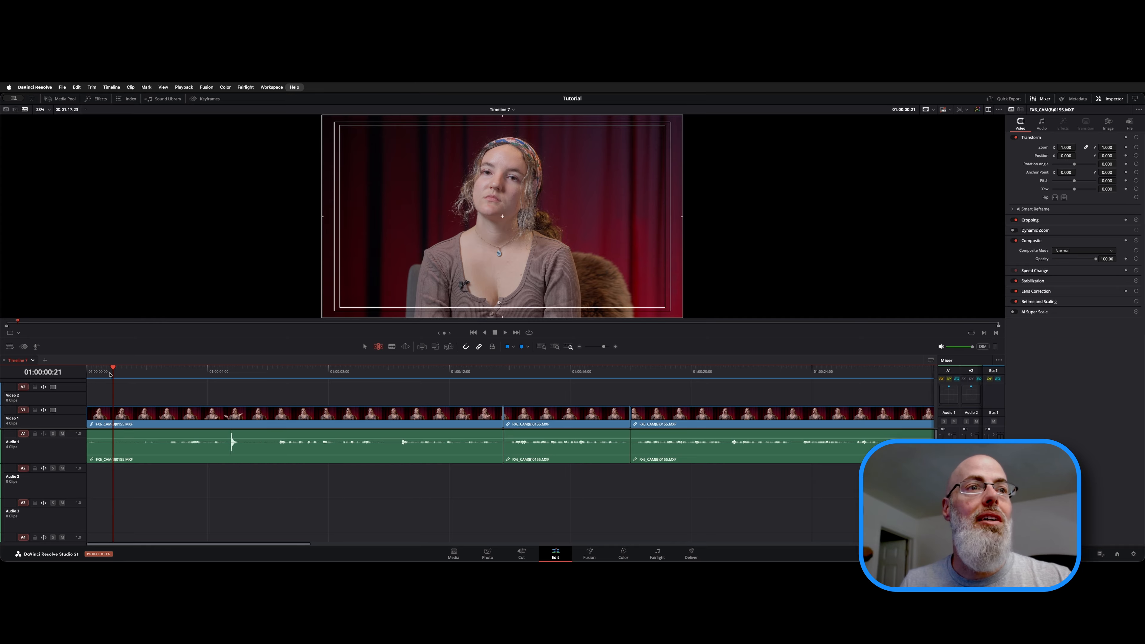
Step: Try trimming the first clip's start to the playhead at 01:00:05:17 with a ripple
left_click(259, 377)
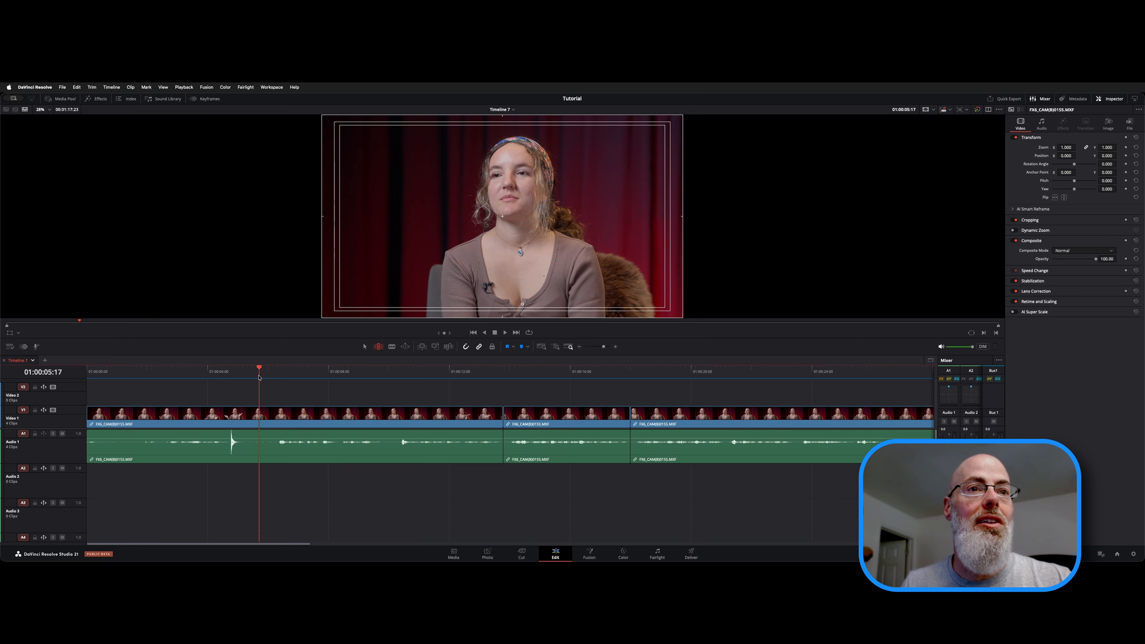
key("super+shift+bracketleft")
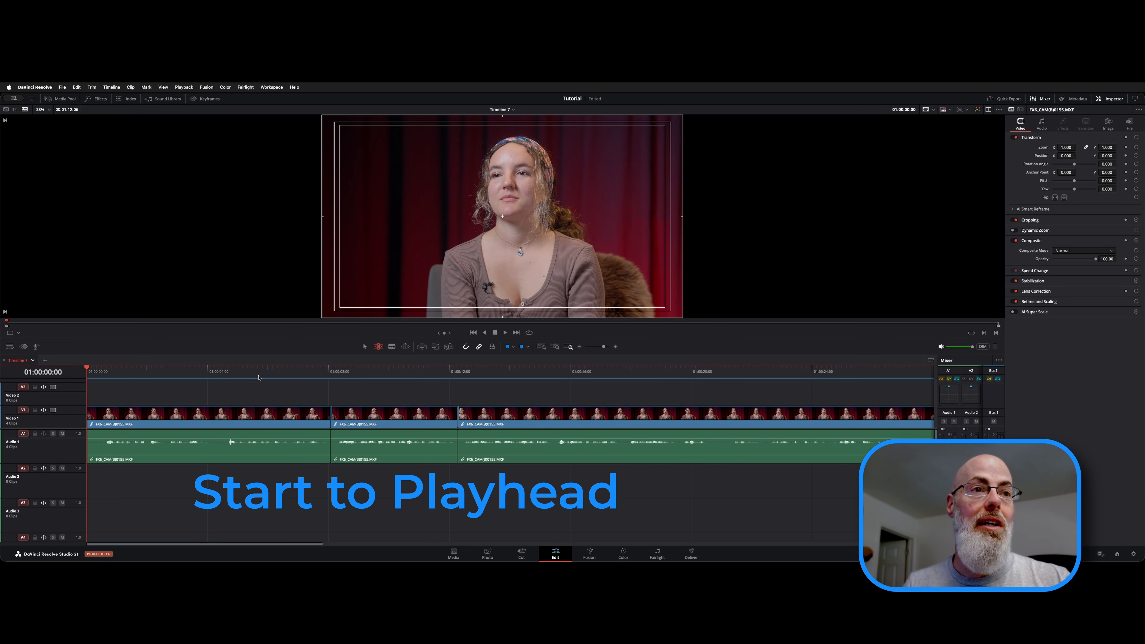
key("super+z")
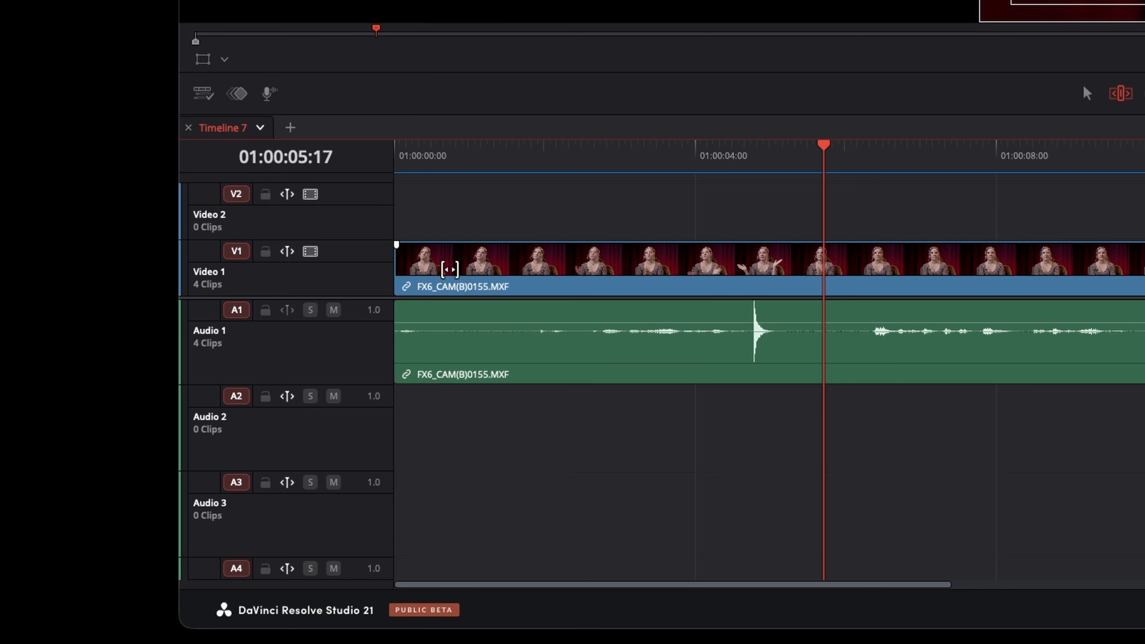
Step: Try slipping the first clip's content and extending the end of its video alone on the Video 2 track
left_click(549, 260)
mouse_move(550, 260)
left_mouse_down()
mouse_move(536, 266)
mouse_move(561, 260)
mouse_move(462, 274)
mouse_move(696, 276)
mouse_move(287, 276)
mouse_move(565, 270)
left_mouse_up()
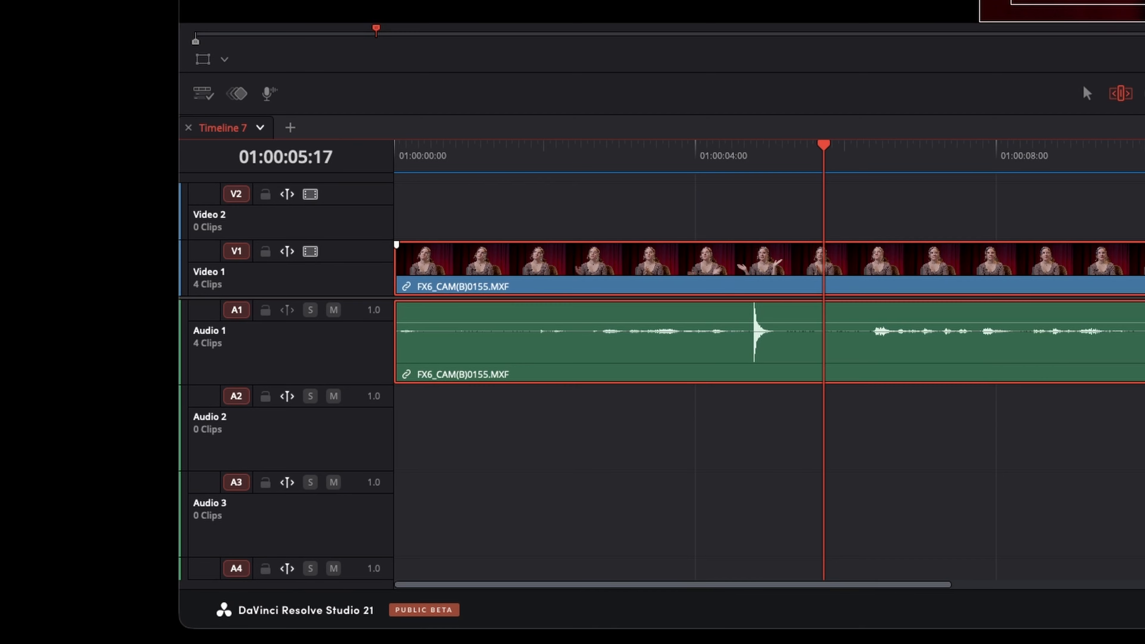
key("a")
left_click(769, 267, "alt")
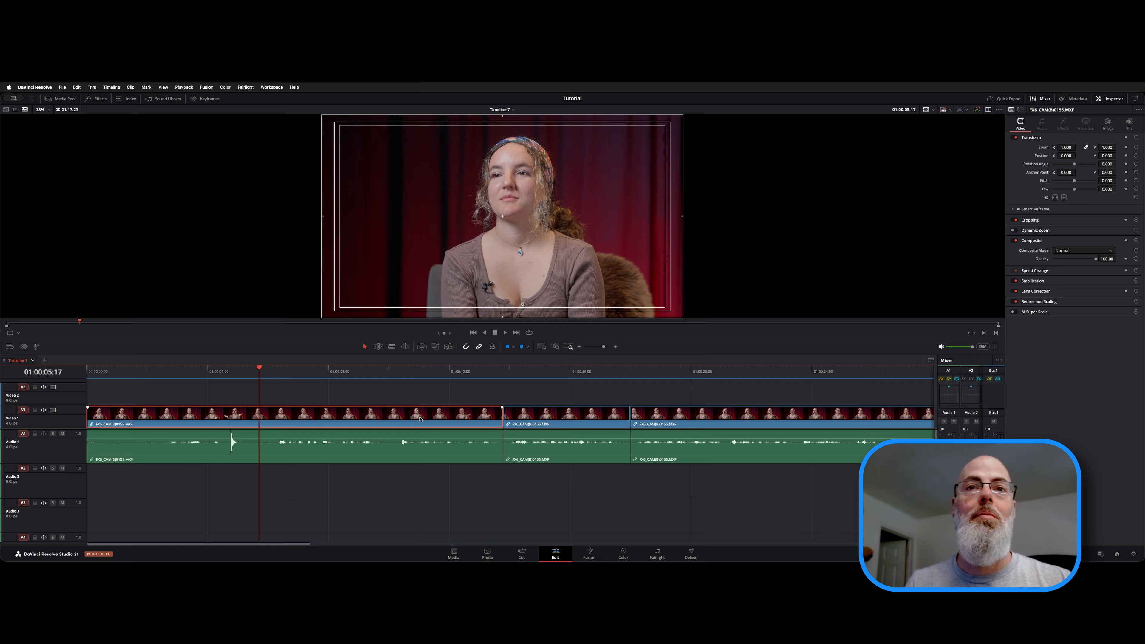
key("alt+Up")
left_click_drag(502, 392, 658, 390)
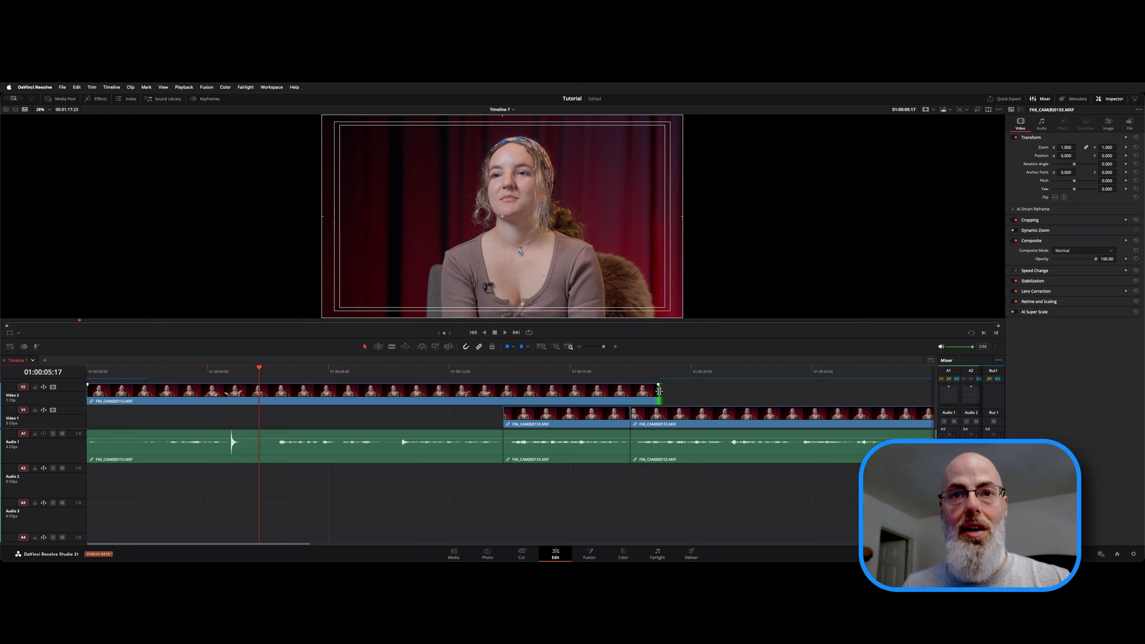
key("super+z")
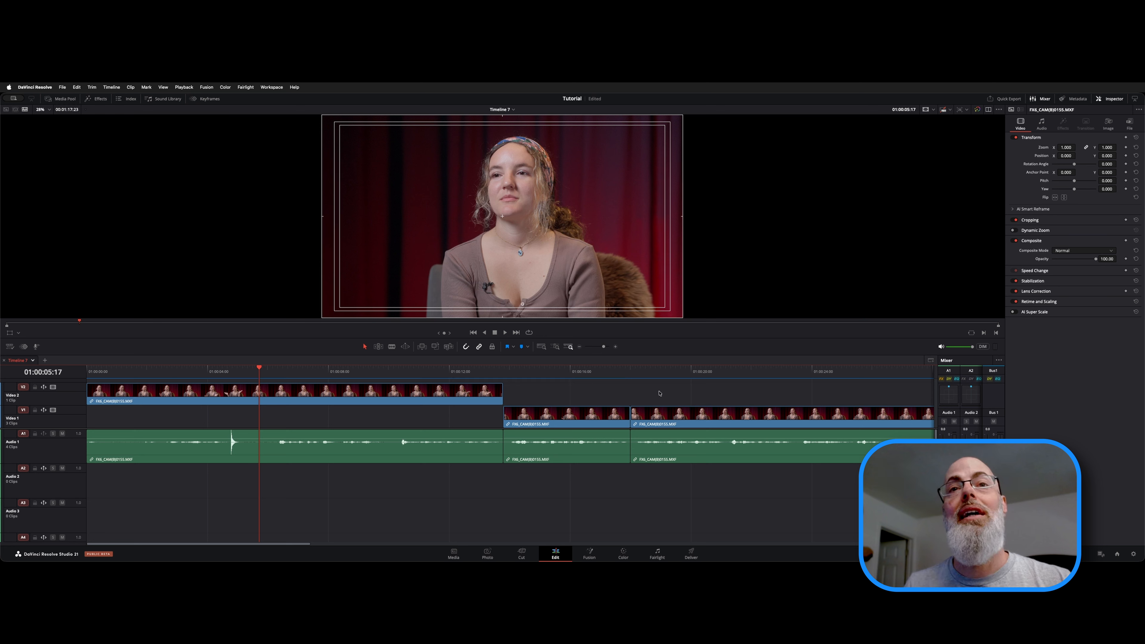
key("super+z")
Step: Try slipping the first clip's footage within its fixed timeline position in Trim Edit Mode
left_click(274, 413)
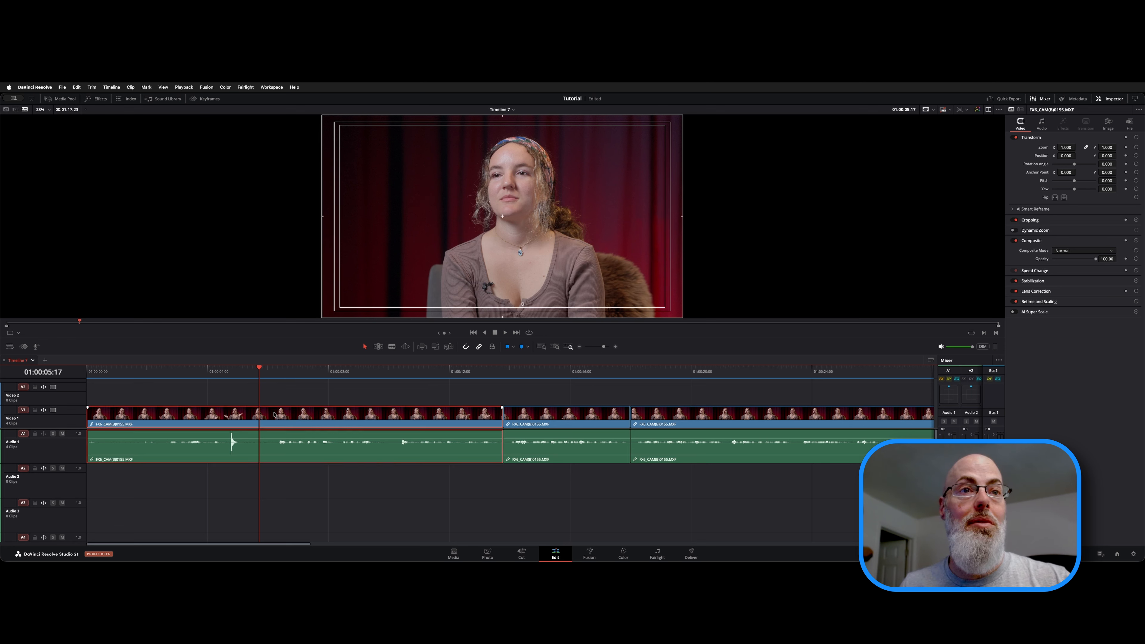
left_click_drag(281, 412, 257, 410)
key("super+z")
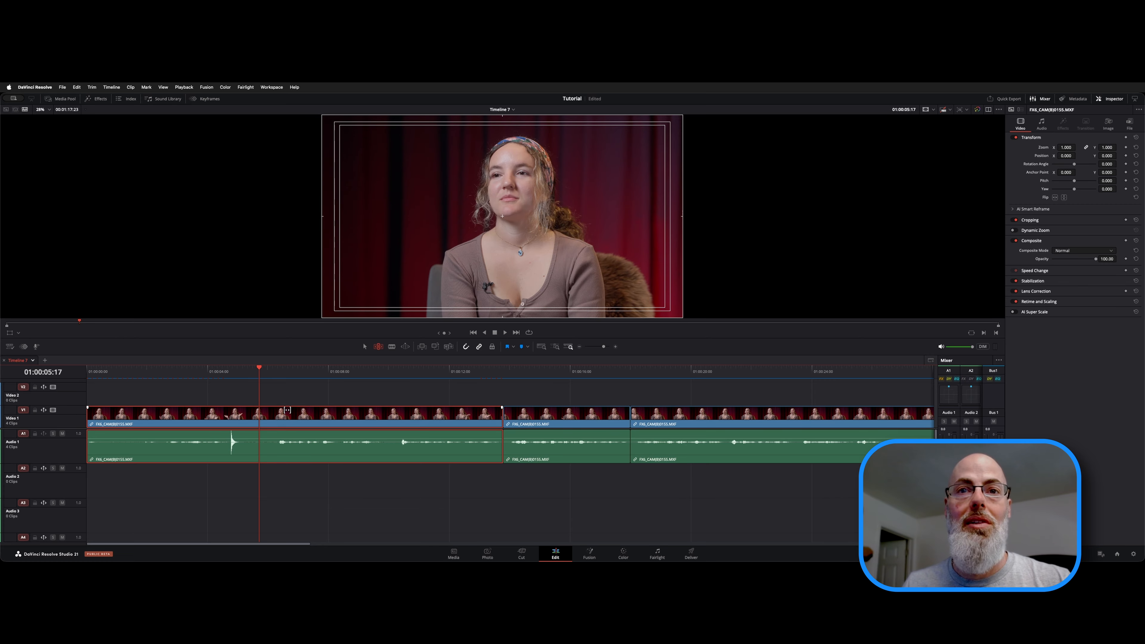
left_click(246, 374)
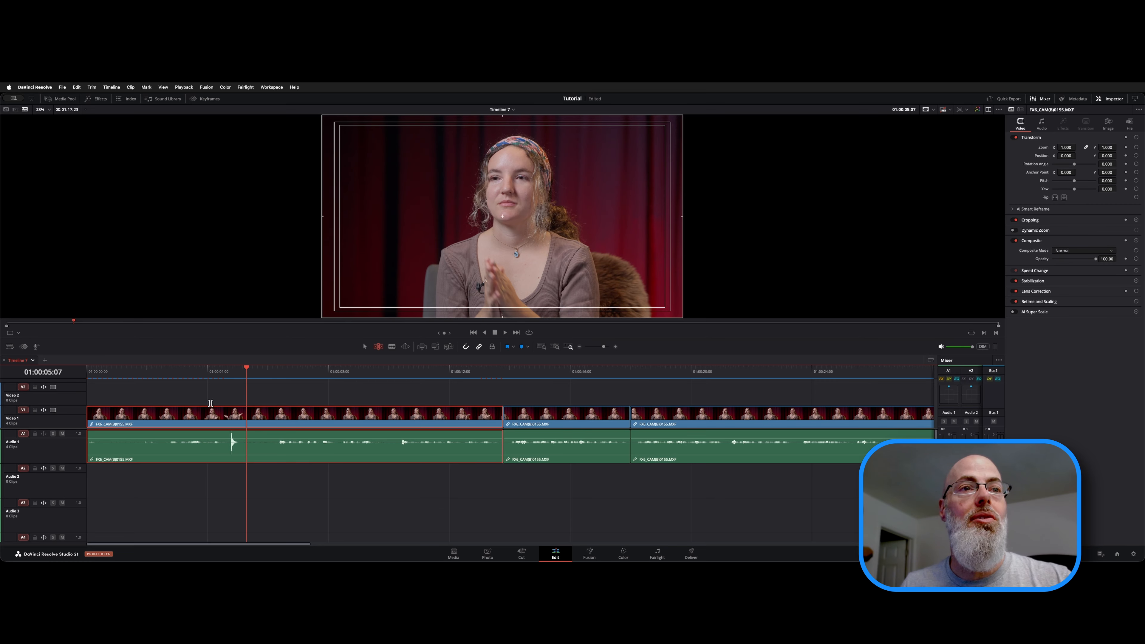
mouse_move(211, 420)
left_mouse_down()
mouse_move(310, 421)
mouse_move(192, 423)
left_mouse_up()
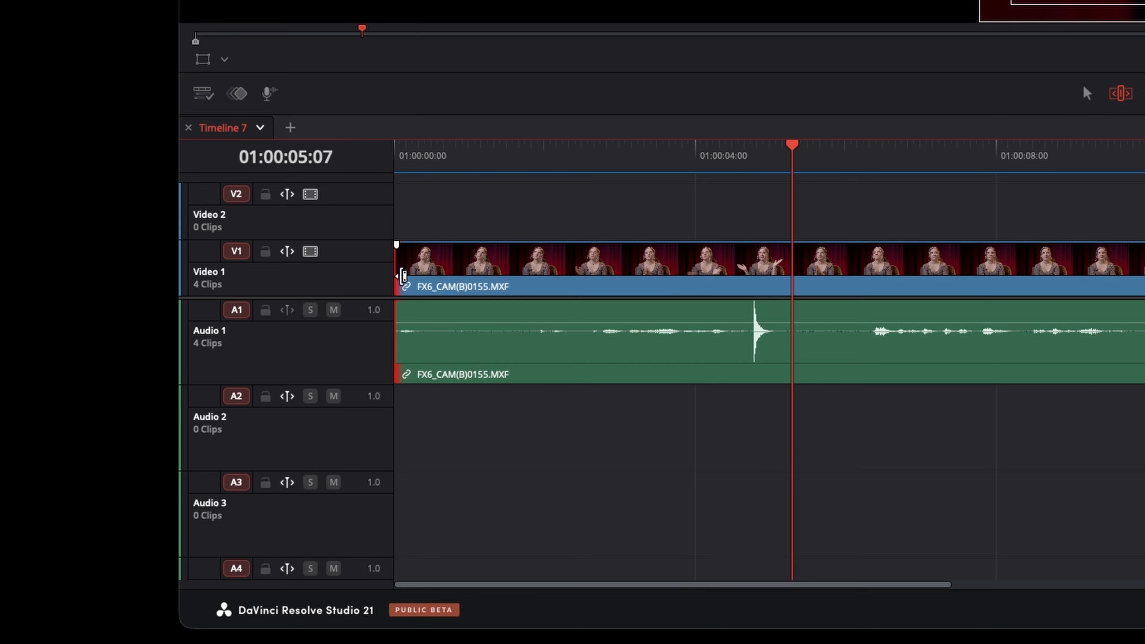
Step: Ripple trim about 6 seconds off the start of the first clip and play the new opening
left_click_drag(403, 276, 856, 307)
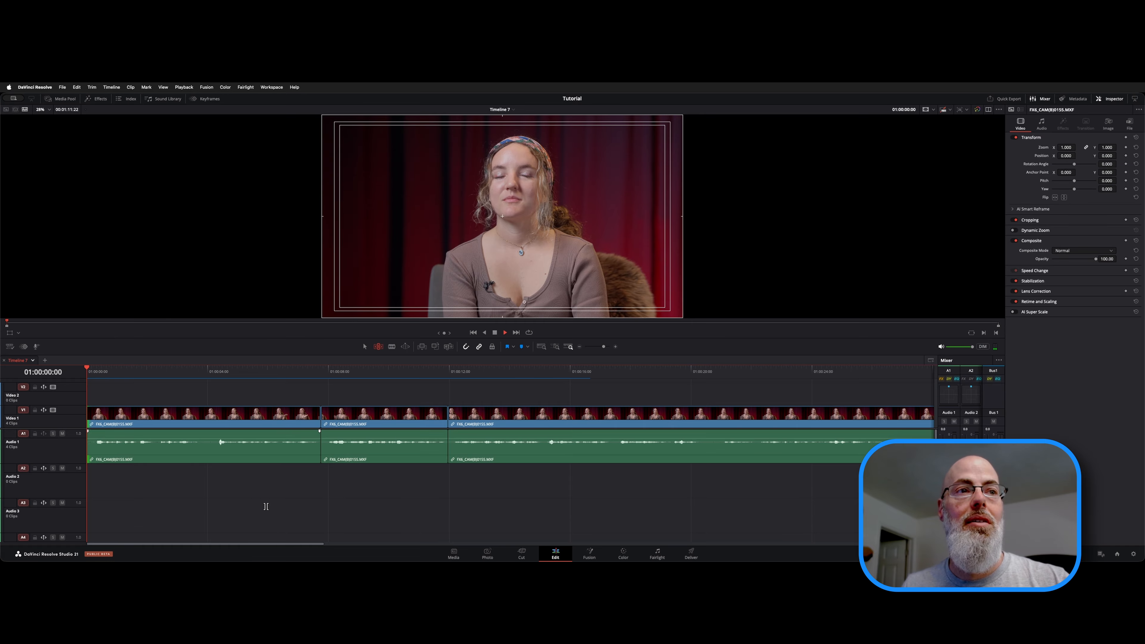
key("space")
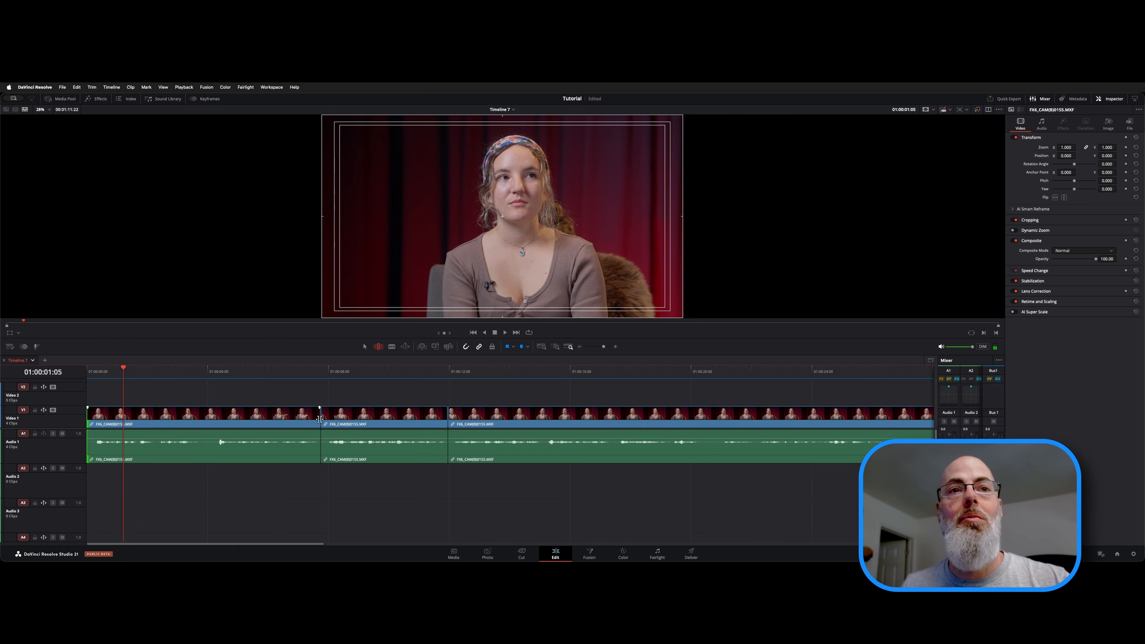
Step: Ripple extend the end of the first clip by about 7 frames and place the playhead at the cut at 01:00:08:01
left_click(317, 420)
left_click(317, 420)
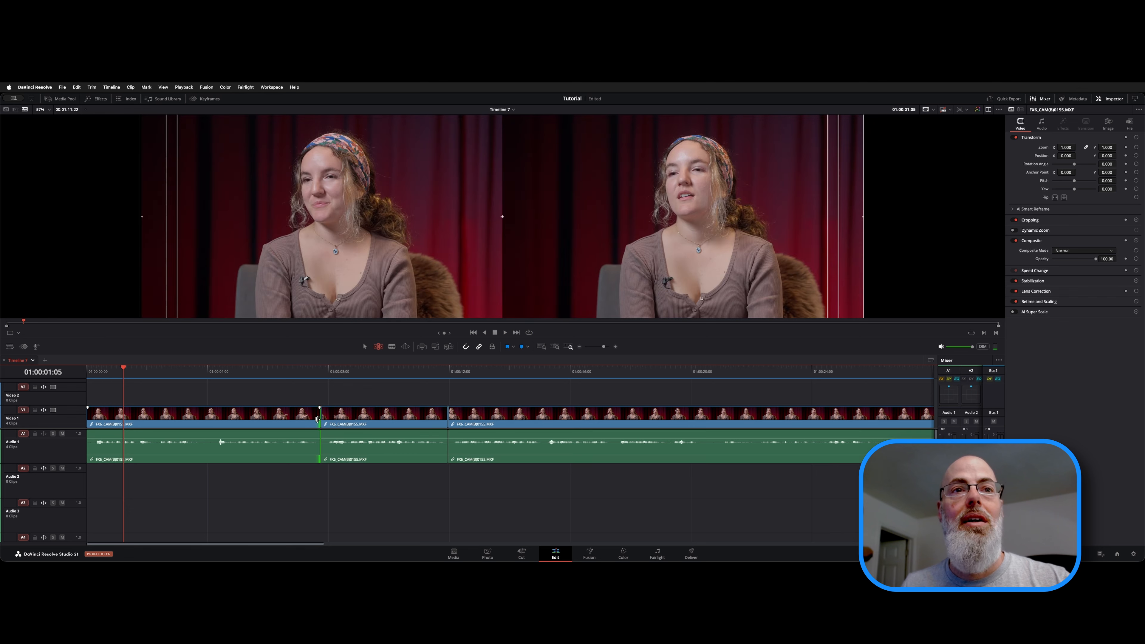
mouse_move(315, 419)
left_mouse_down()
mouse_move(345, 418)
mouse_move(328, 417)
left_mouse_up()
left_click(328, 378)
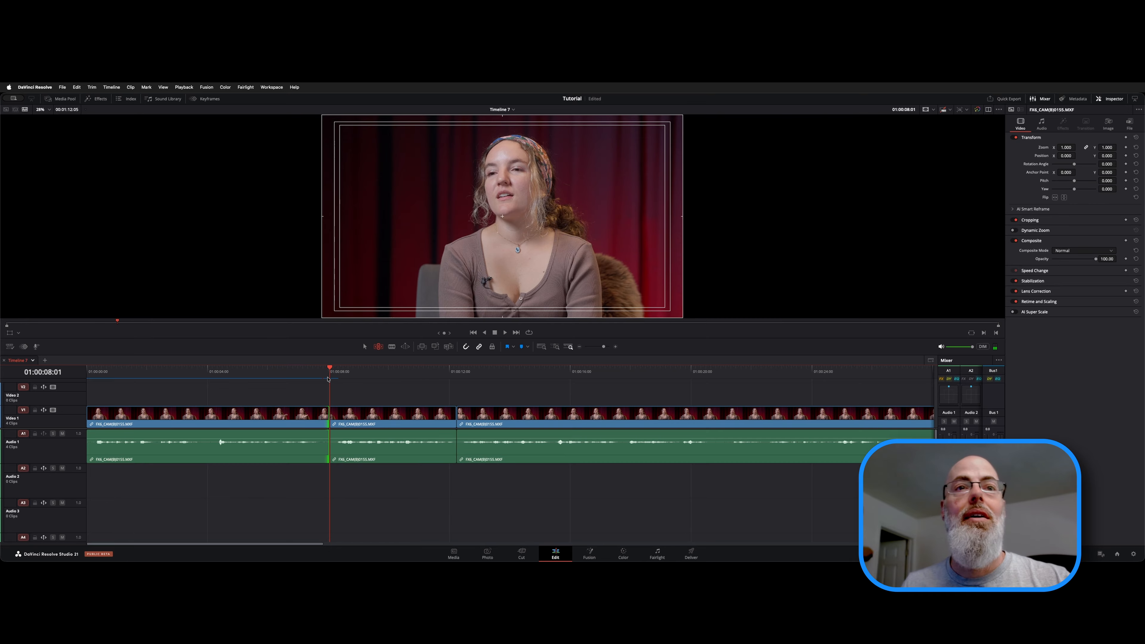
key("super+s")
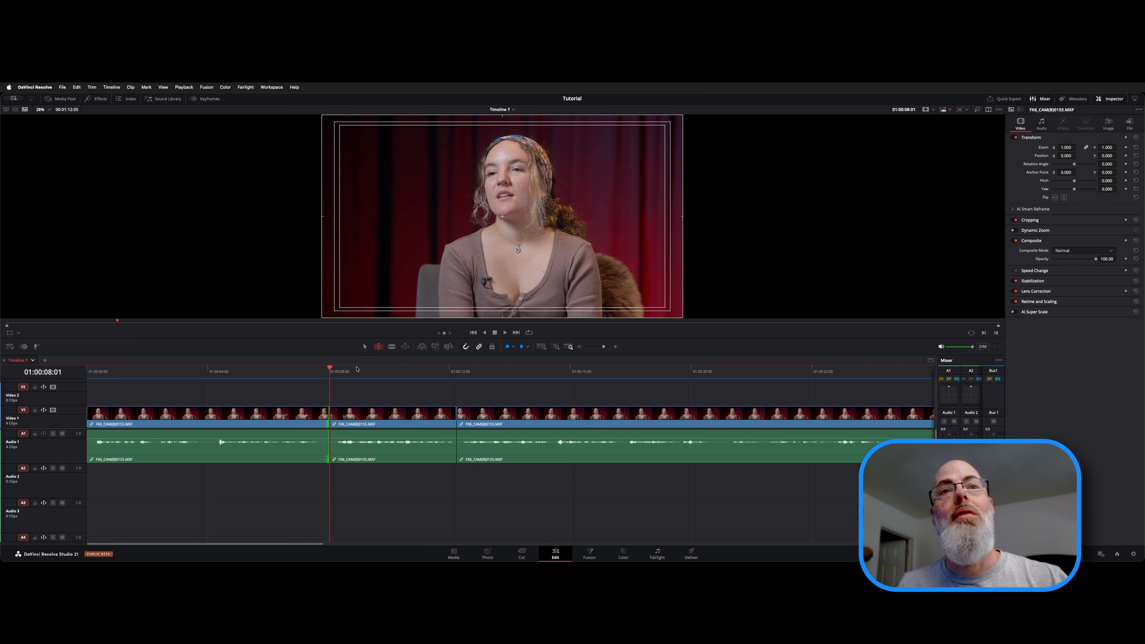
Step: Turn on Dynamic Trim Mode at the cut between the first two clips and play around that edit
left_click(378, 347)
key("v")
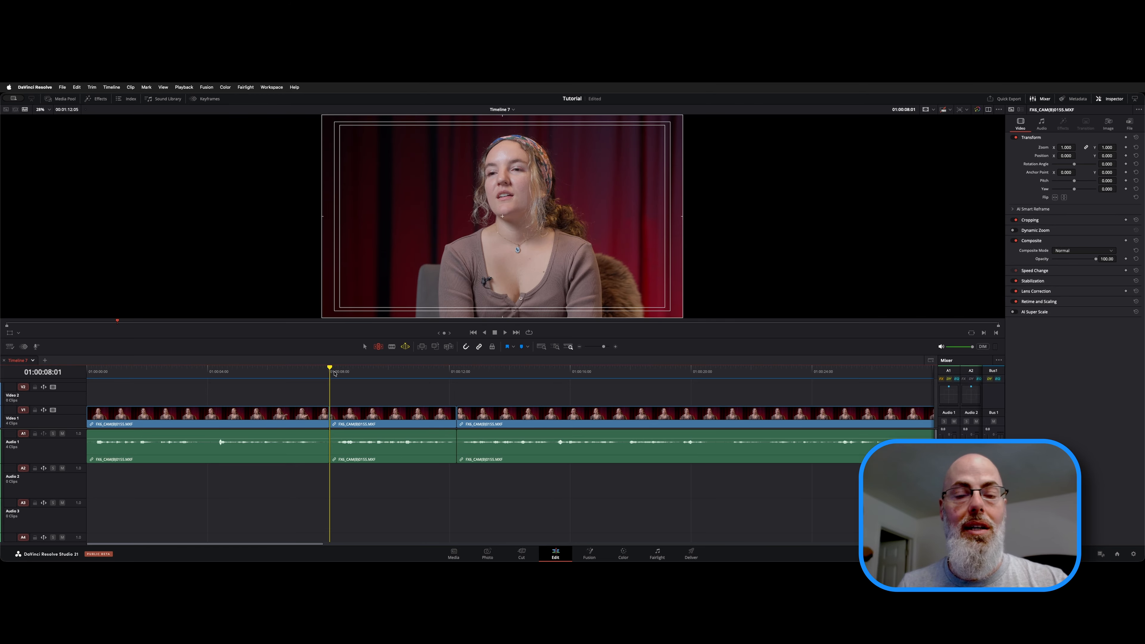
key("/")
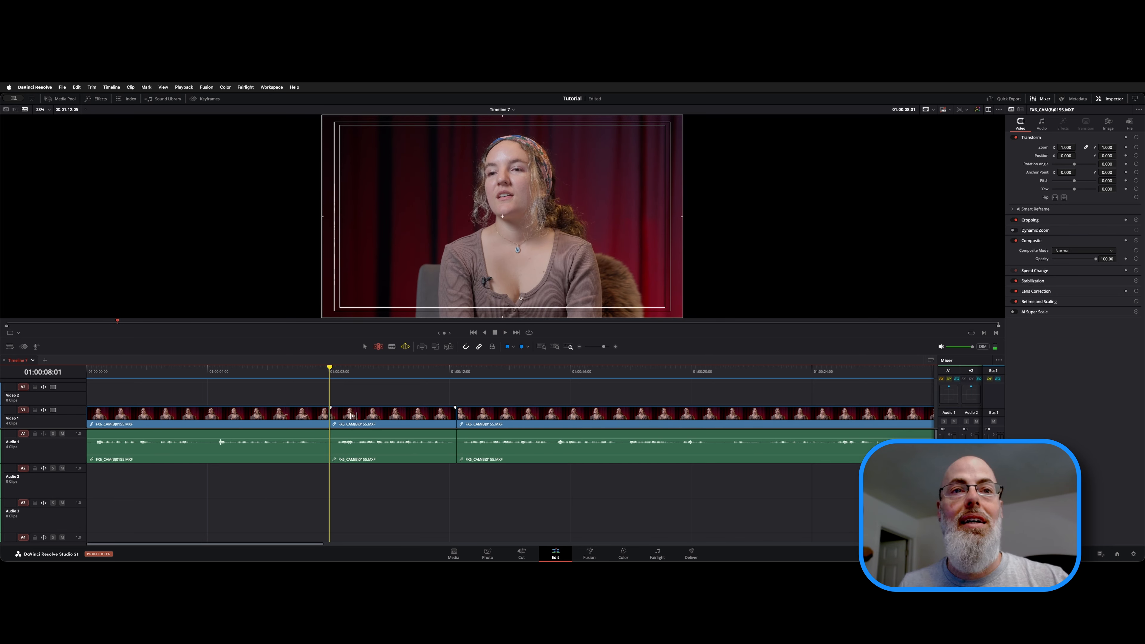
Step: Show the first cut in the trim editor, ripple extend the second clip's start by 15 frames, and play around the edit
left_click(333, 415)
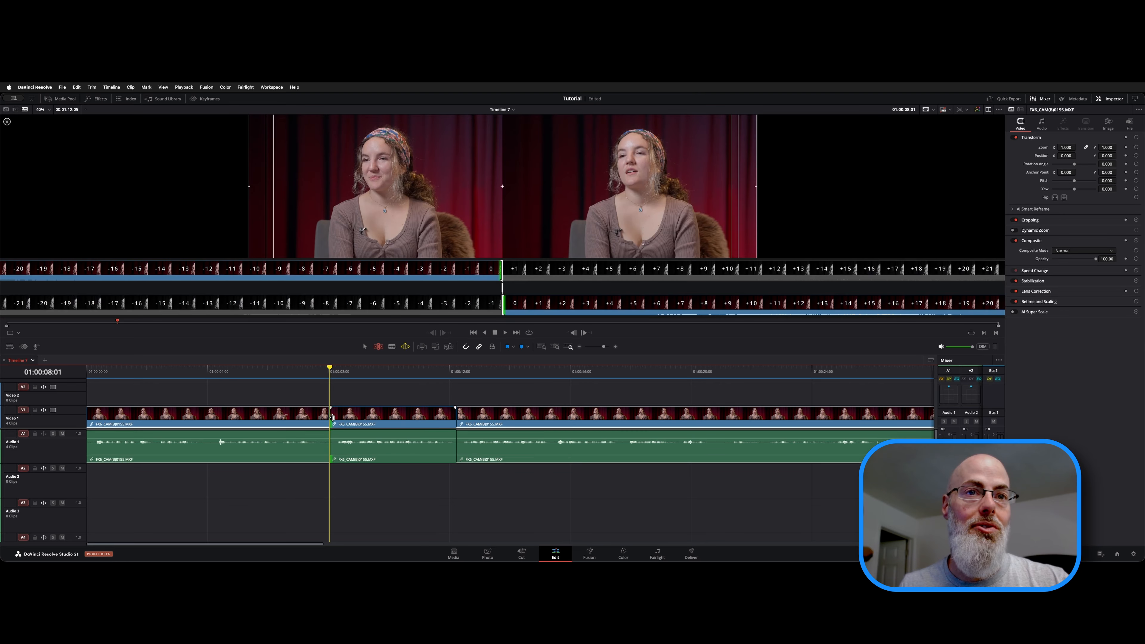
left_click_drag(329, 418, 313, 418)
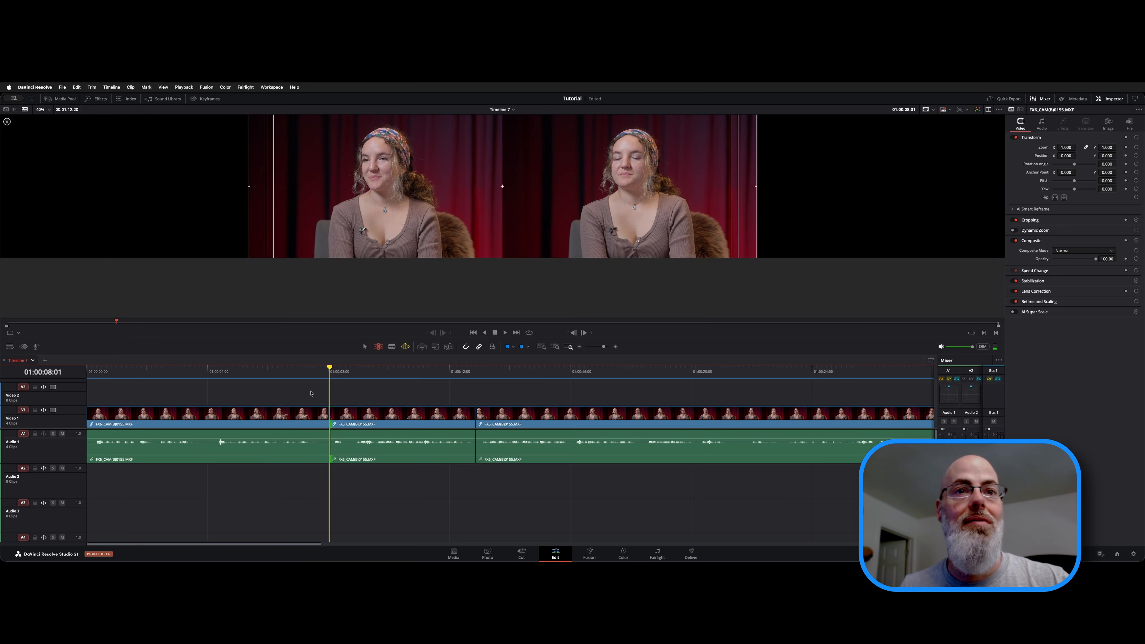
key("slash")
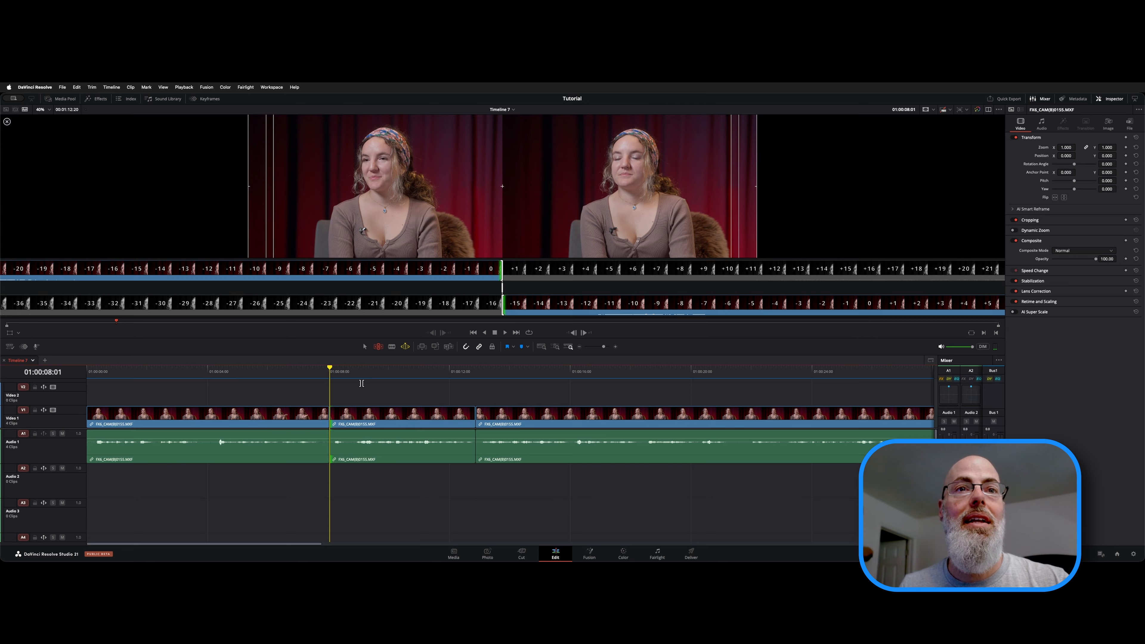
Step: Select the second clip's start edge at the first cut for ripple trimming and move the playhead to 01:00:09:08
left_click(370, 372)
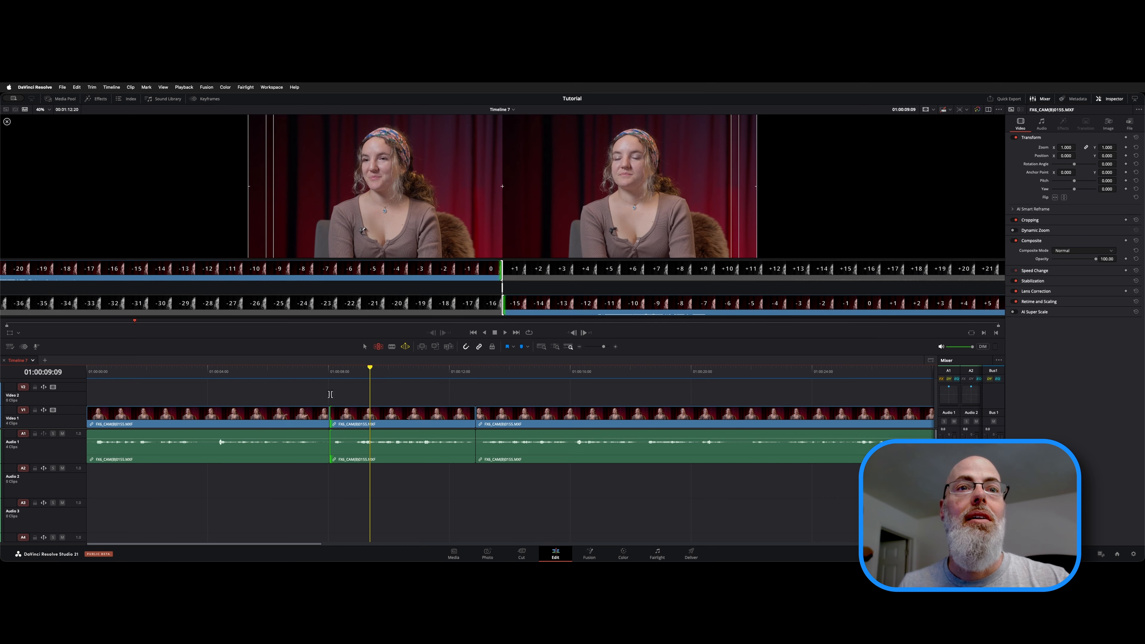
left_click(330, 444)
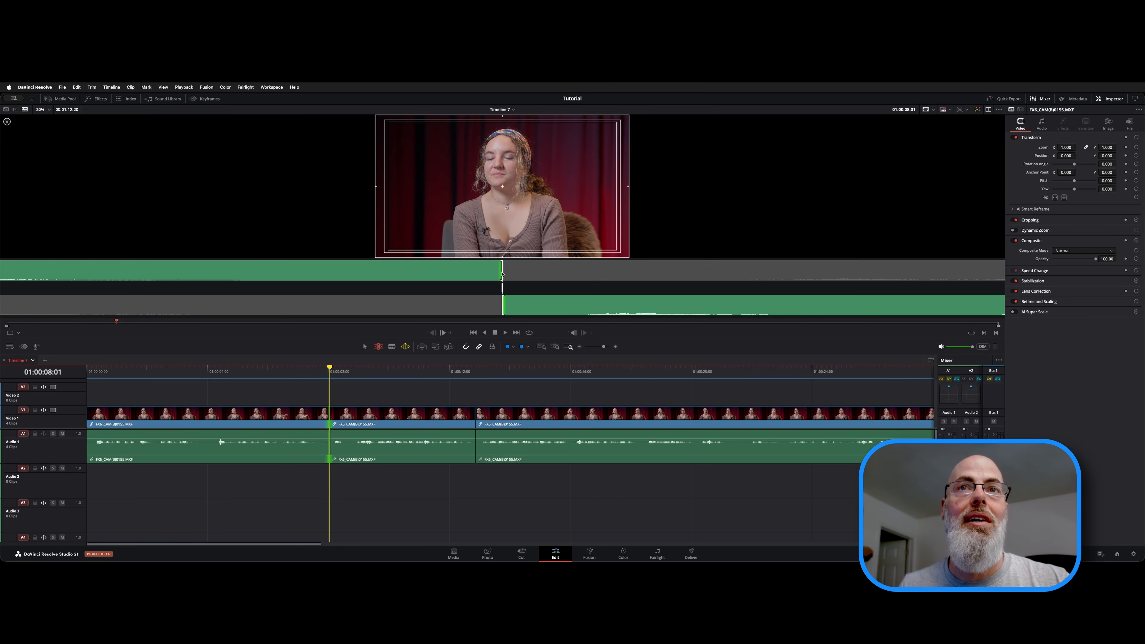
left_click(400, 383)
left_click(373, 371)
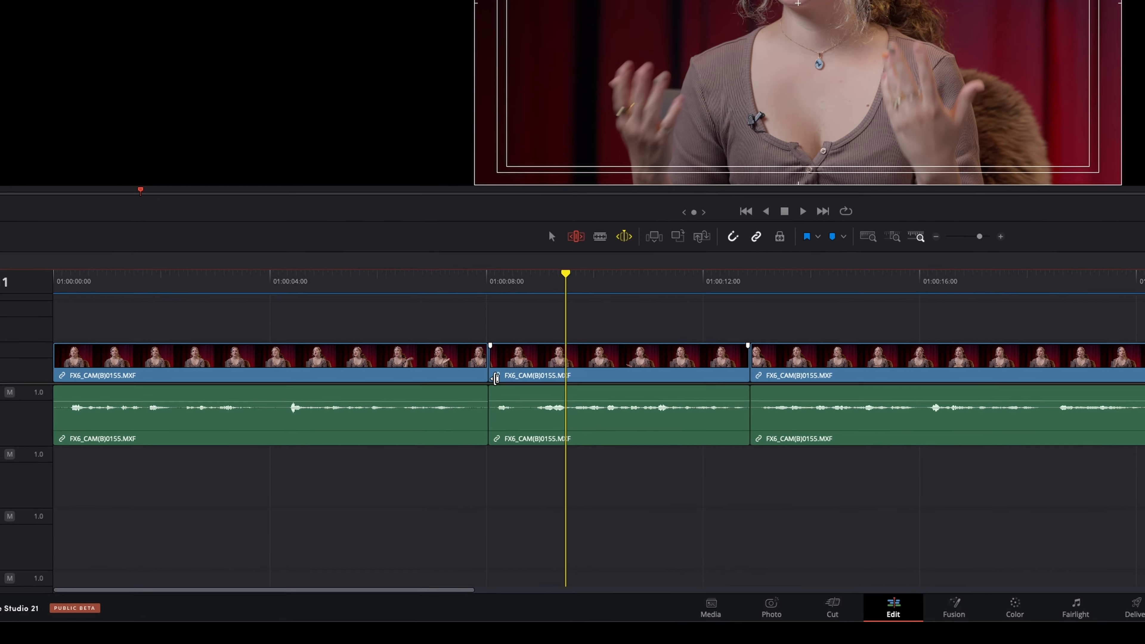
left_click(537, 368)
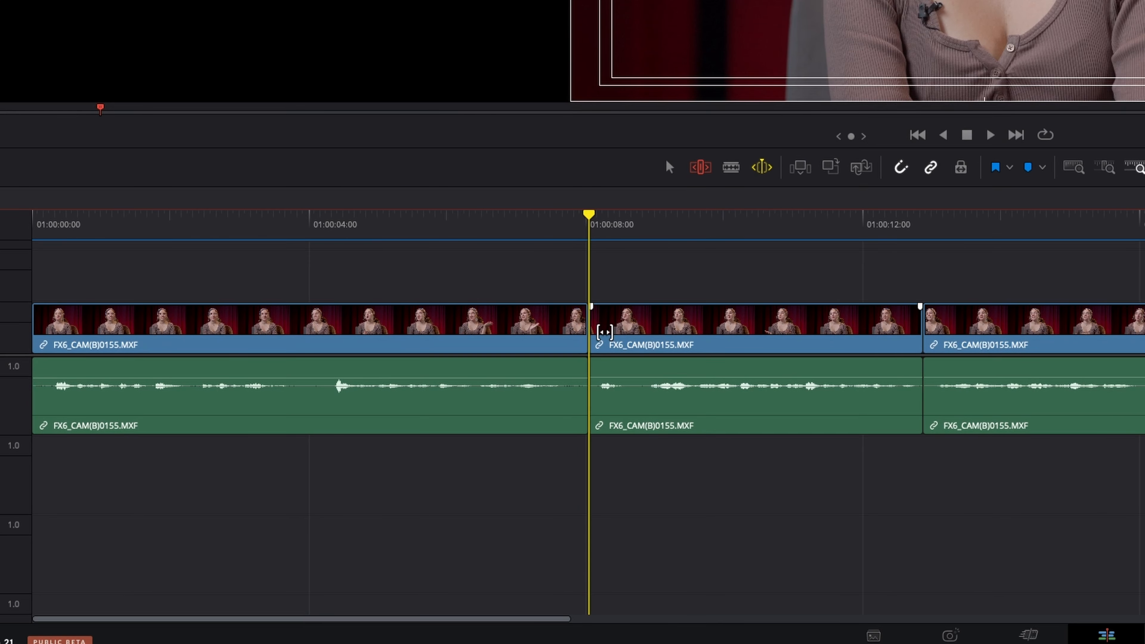
left_click(591, 332)
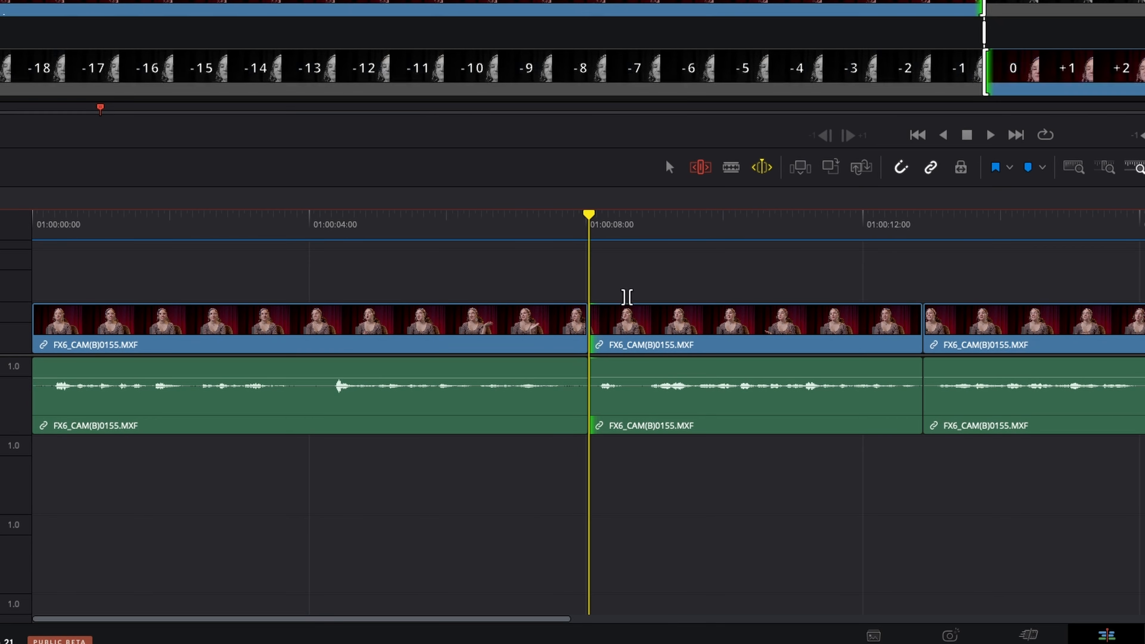
left_click(677, 244)
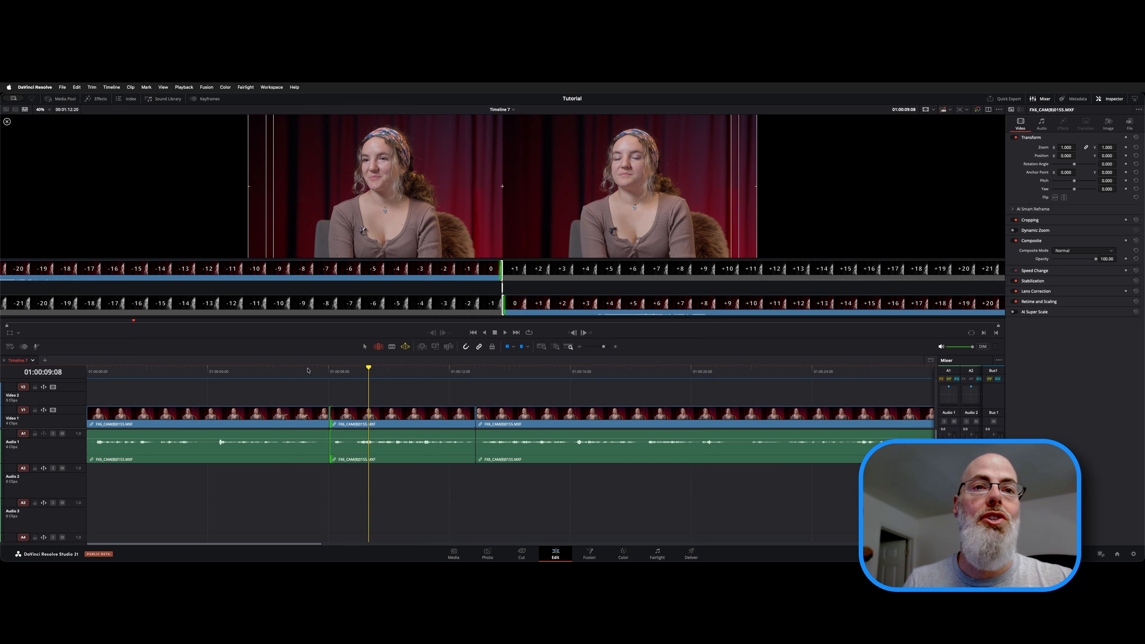
Step: Dynamically ripple trim about 14 frames off the second clip's start and play around the first and second cuts
key("j")
key("k")
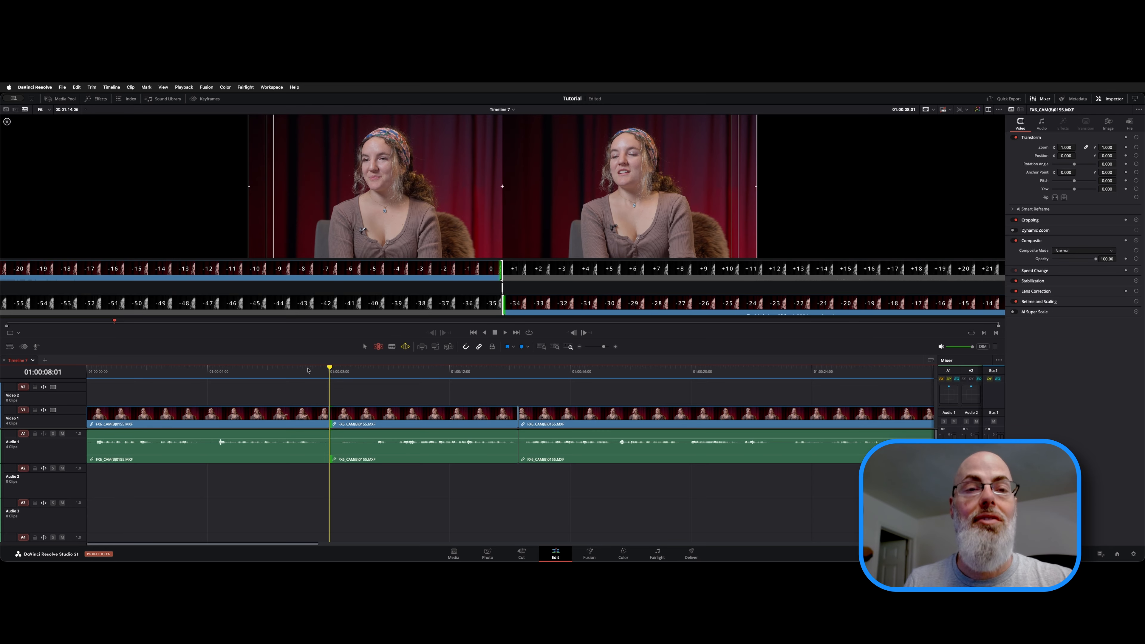
key("l")
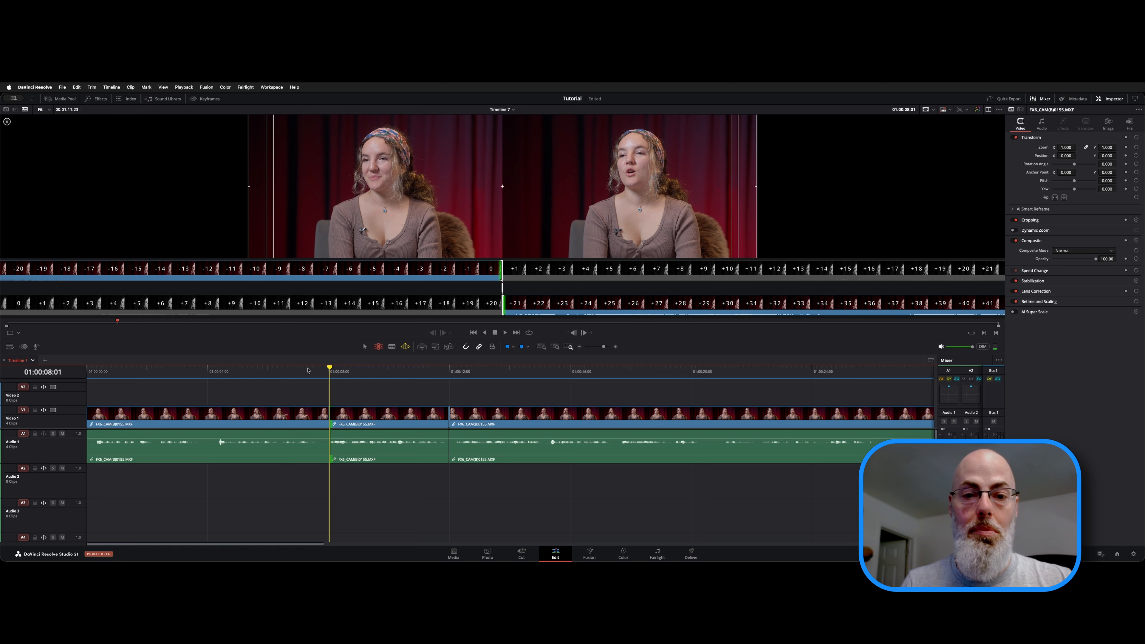
key("space")
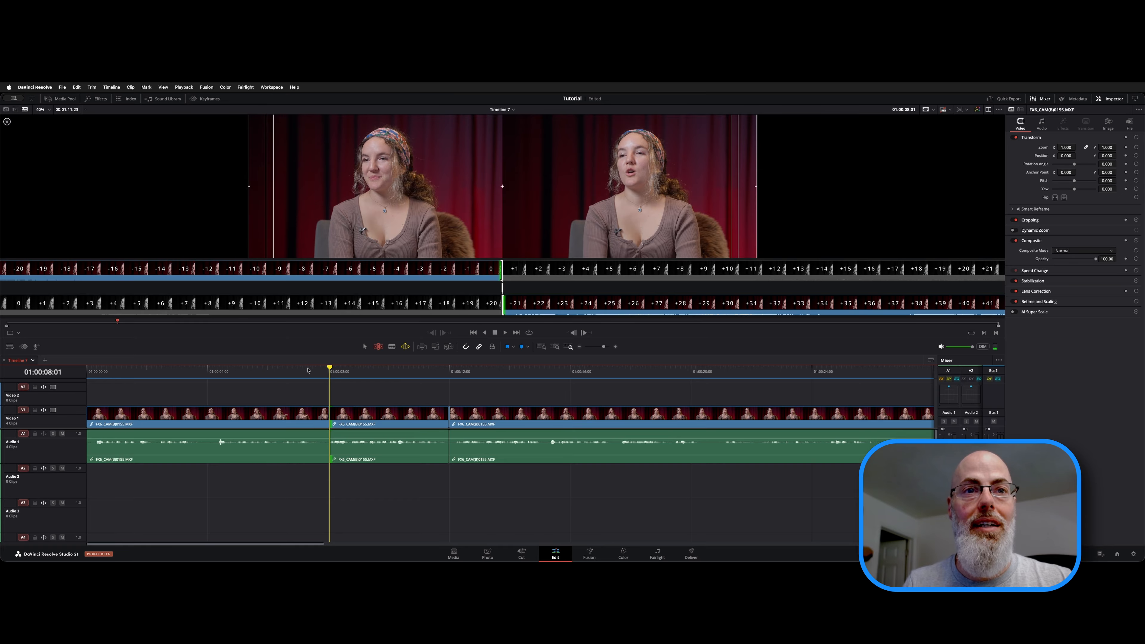
key("j")
key("k")
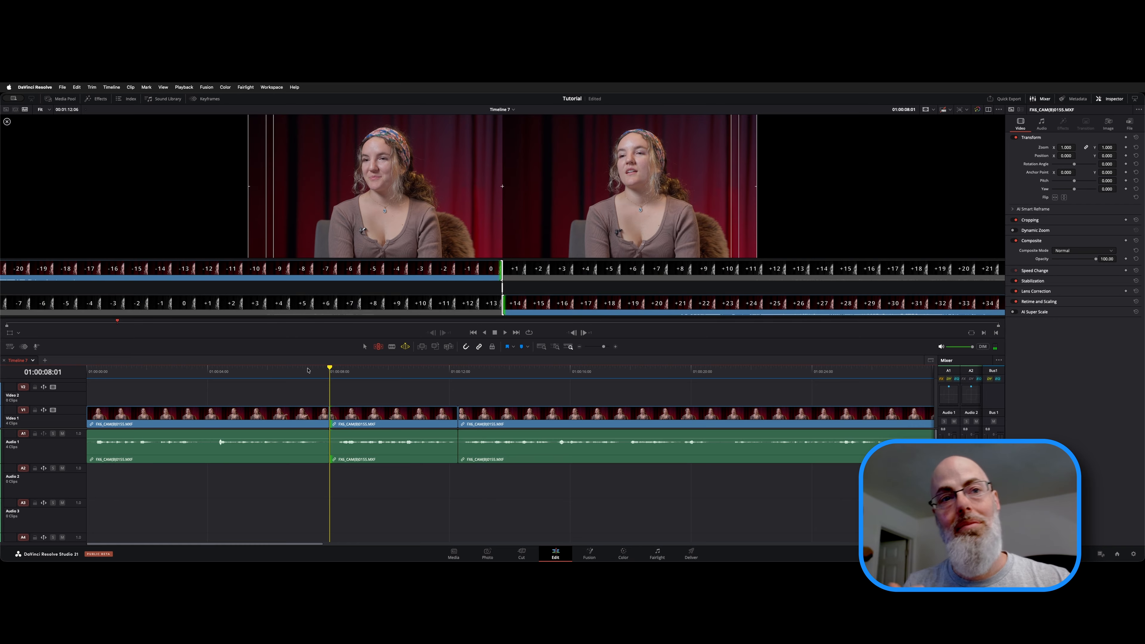
key("space")
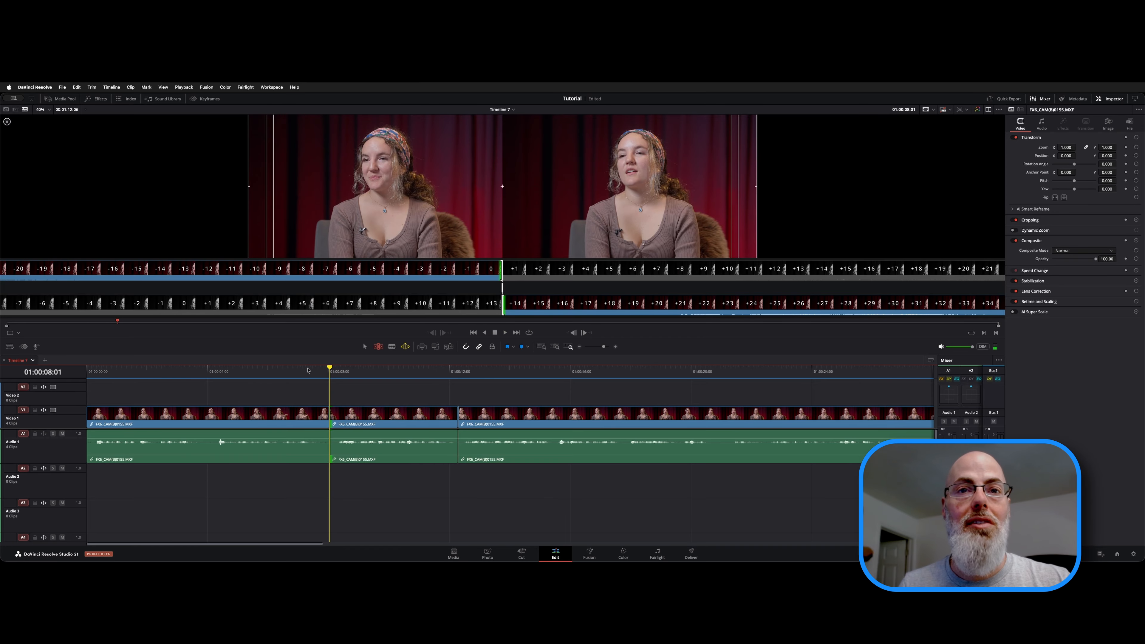
key("Down")
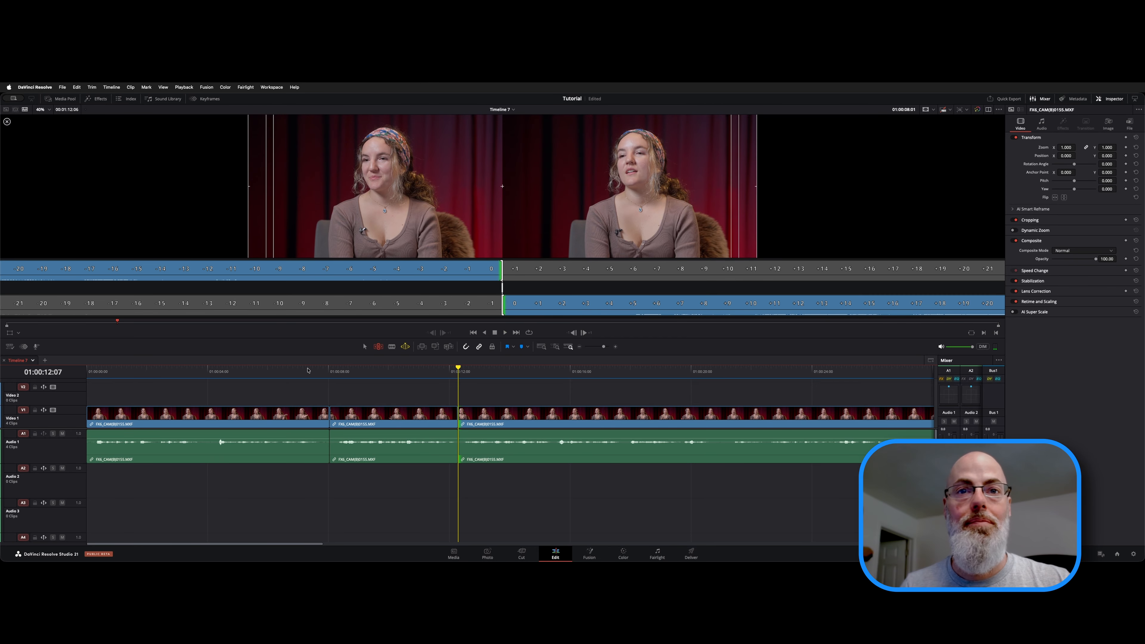
key("space")
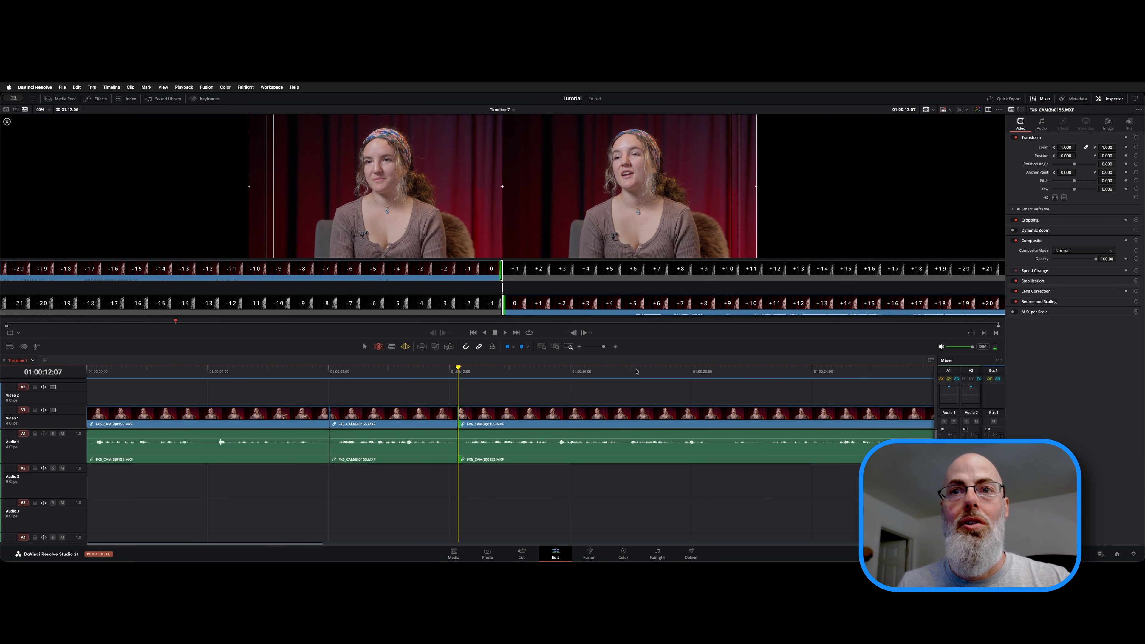
Step: Split the third clip at 01:00:17:19 and play around the new cut
left_click_drag(636, 372, 625, 370)
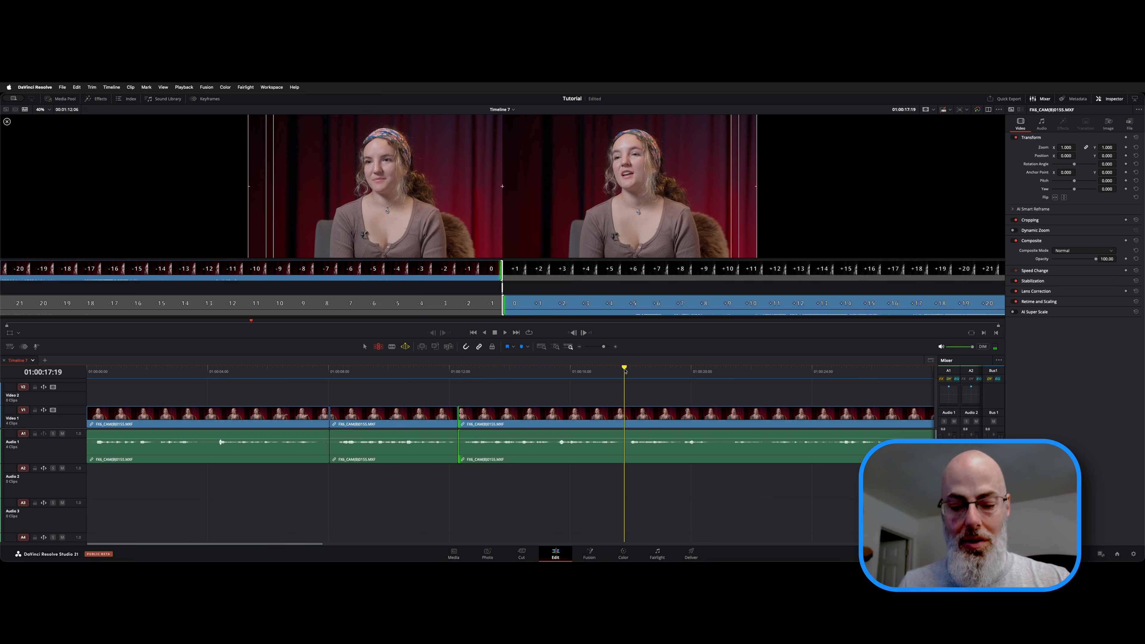
key("super+b")
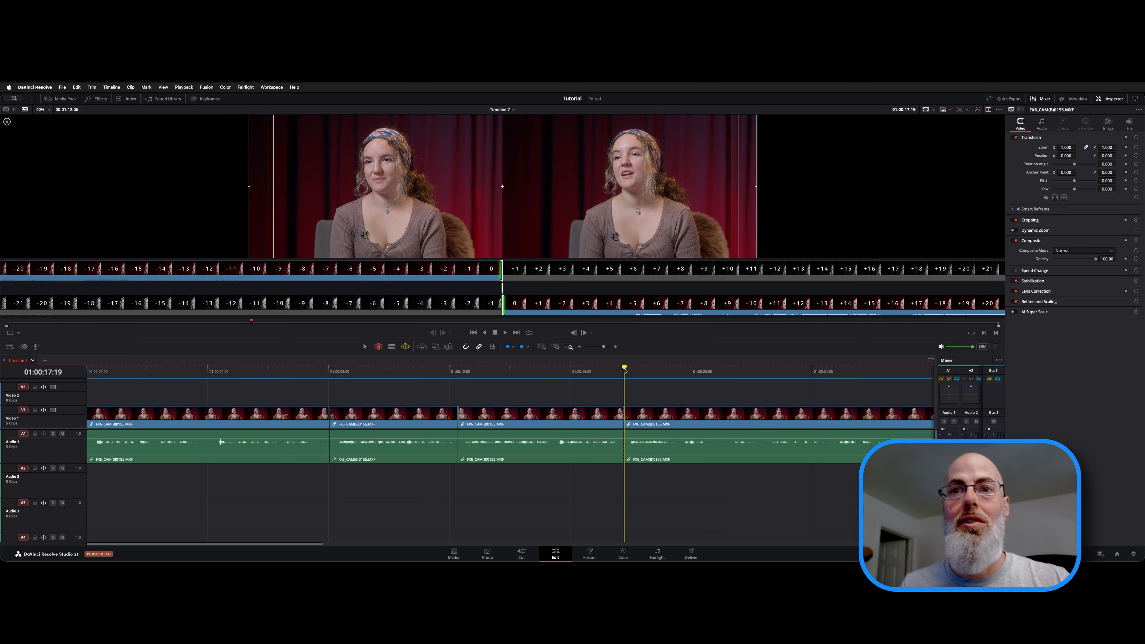
key("Up")
key("Down")
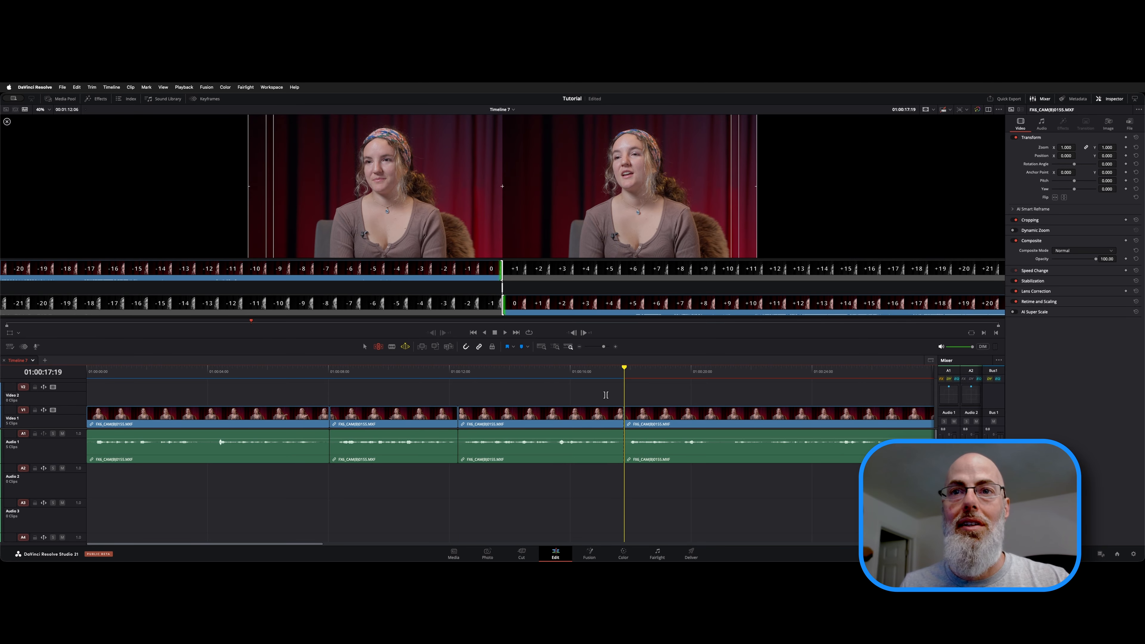
key("slash")
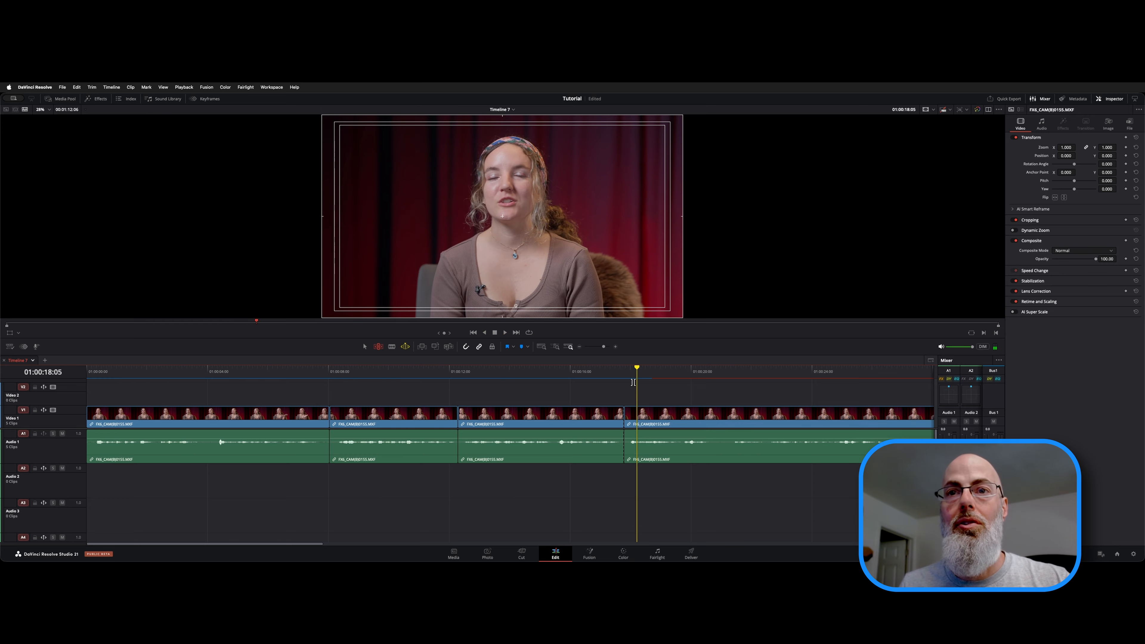
Step: Step through the edit points to the timeline's end and back to its start, and turn off Dynamic Trim Mode
key("Up")
key("Up")
key("Up")
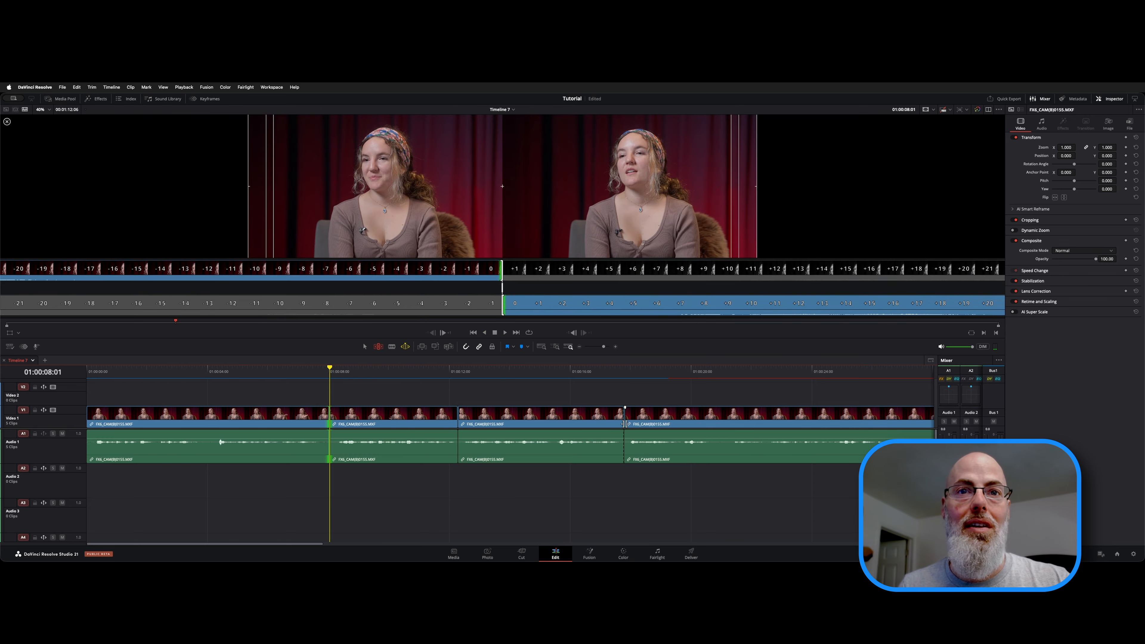
key("Up")
key("Down")
key("Down")
key("Down")
key("Down")
key("Down")
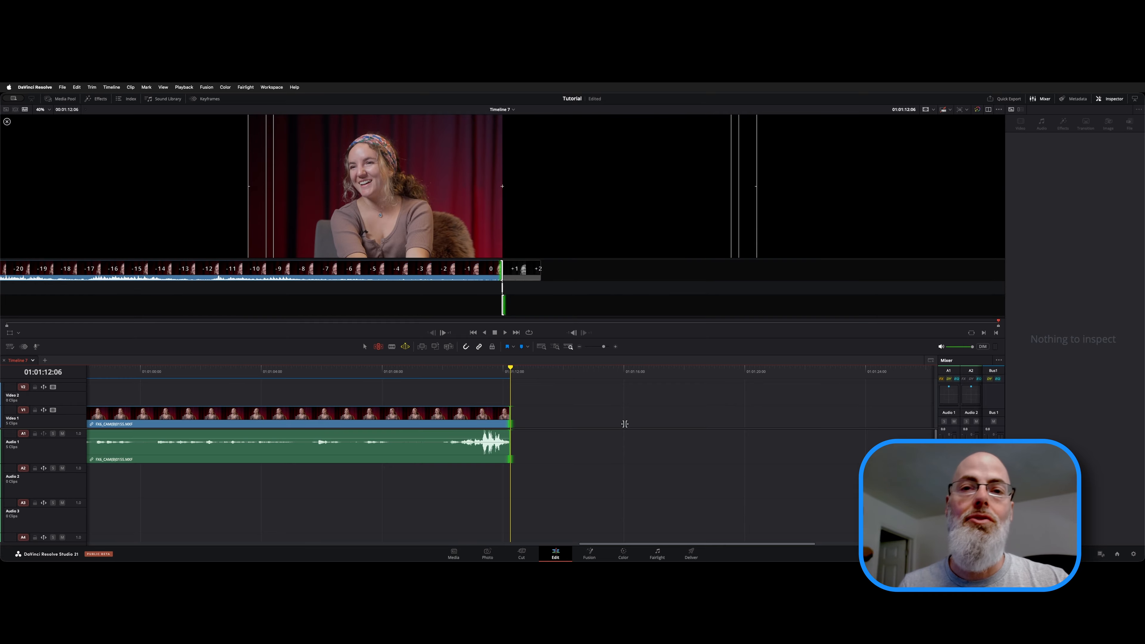
key("Up")
key("Up")
key("Up")
key("Up")
key("Up")
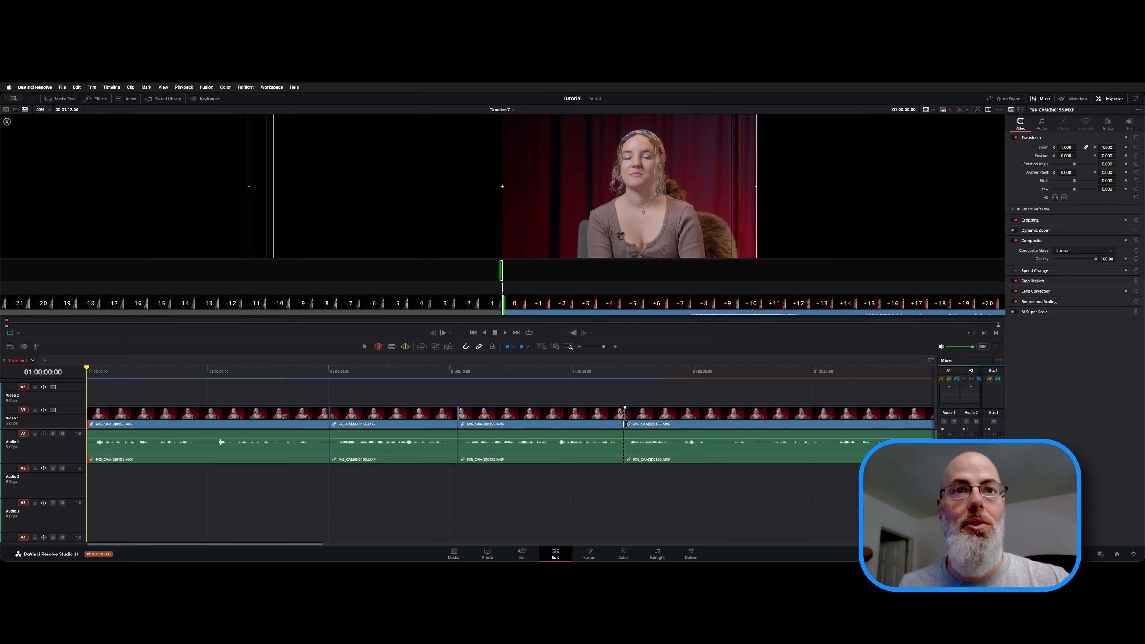
left_click(405, 347)
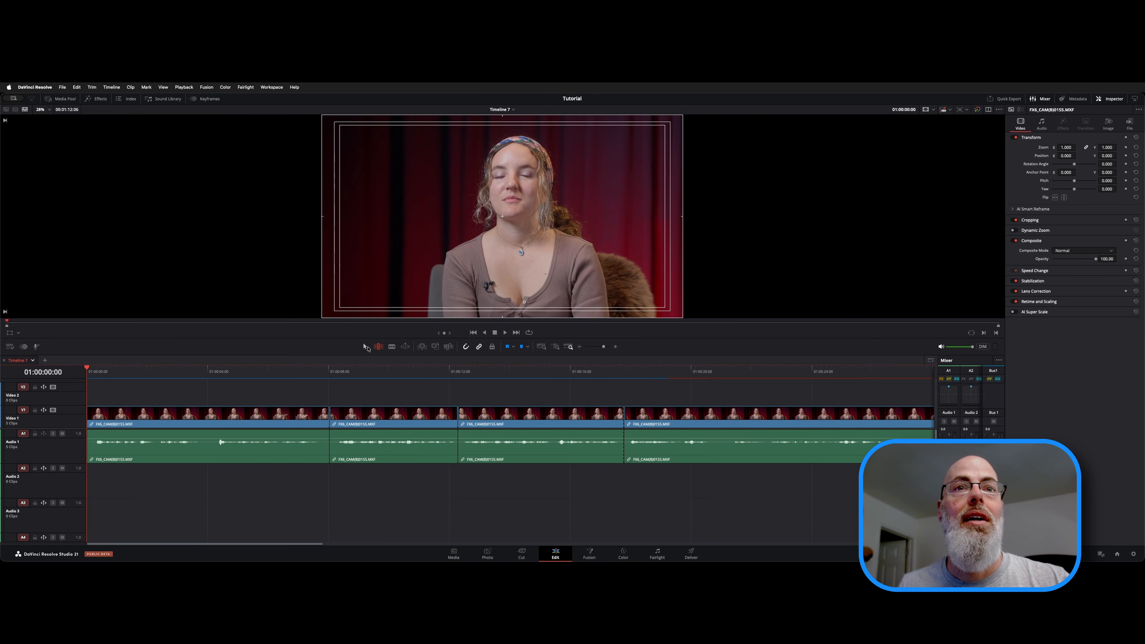